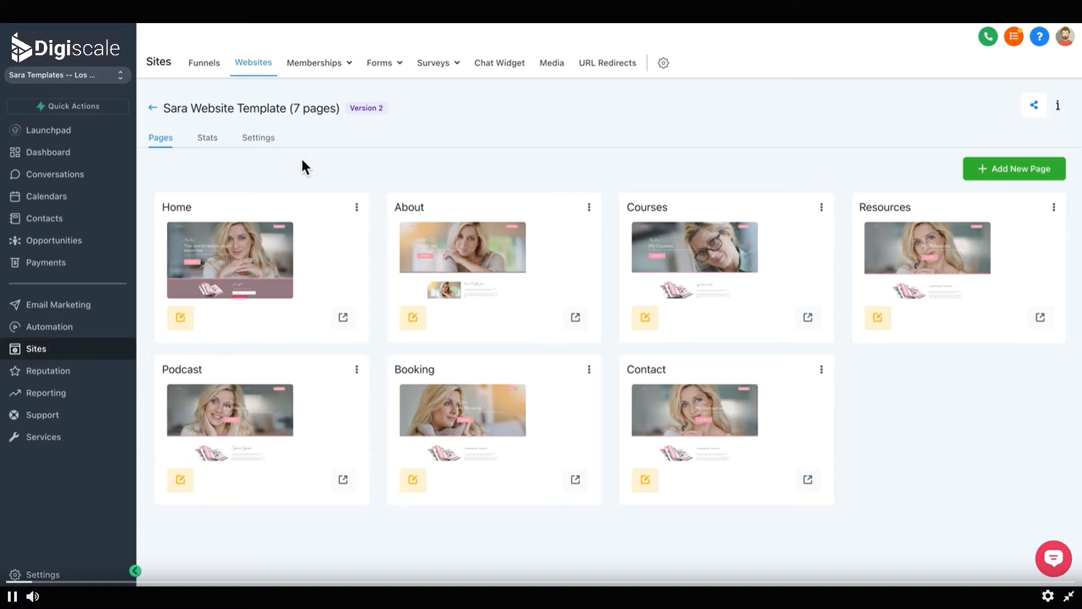
Step: Return to the websites list and reopen the Sara Website Template
click(156, 110)
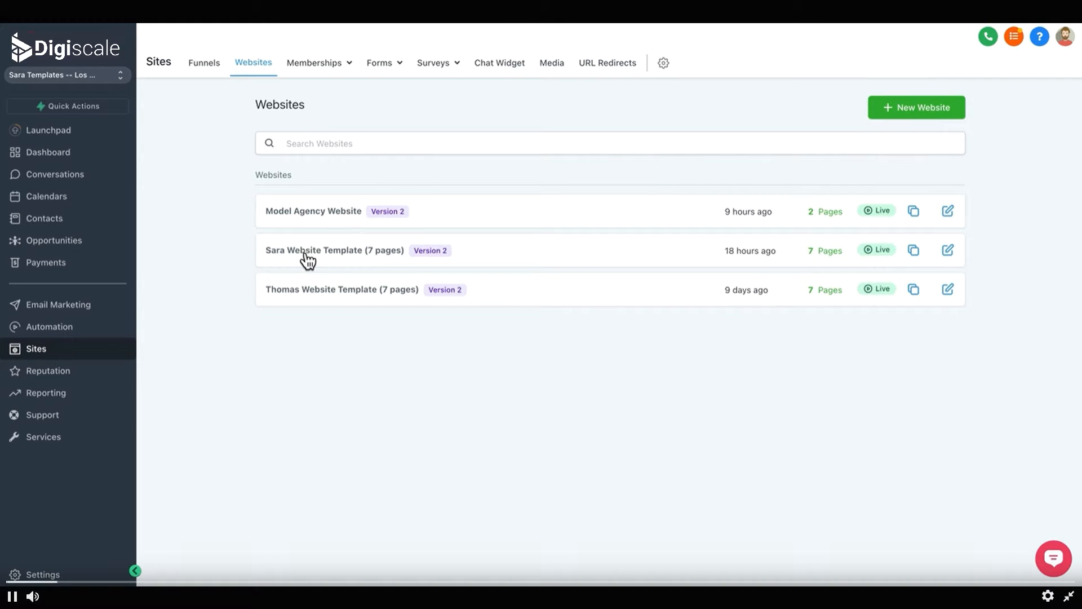
click(363, 263)
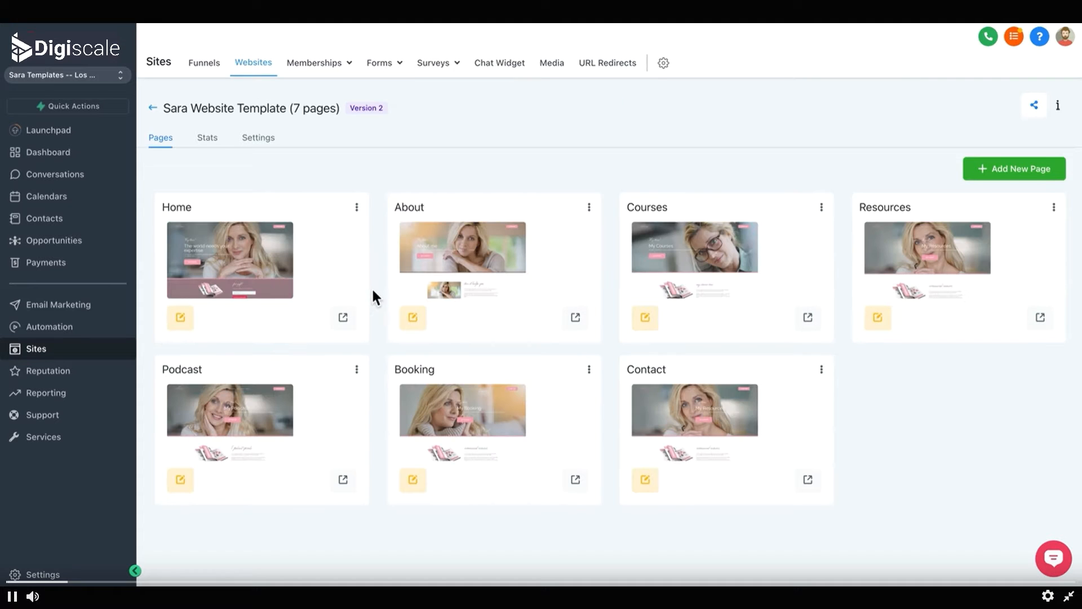
Step: Open the Home page's options menu, then open the new page dialog and close it
click(357, 207)
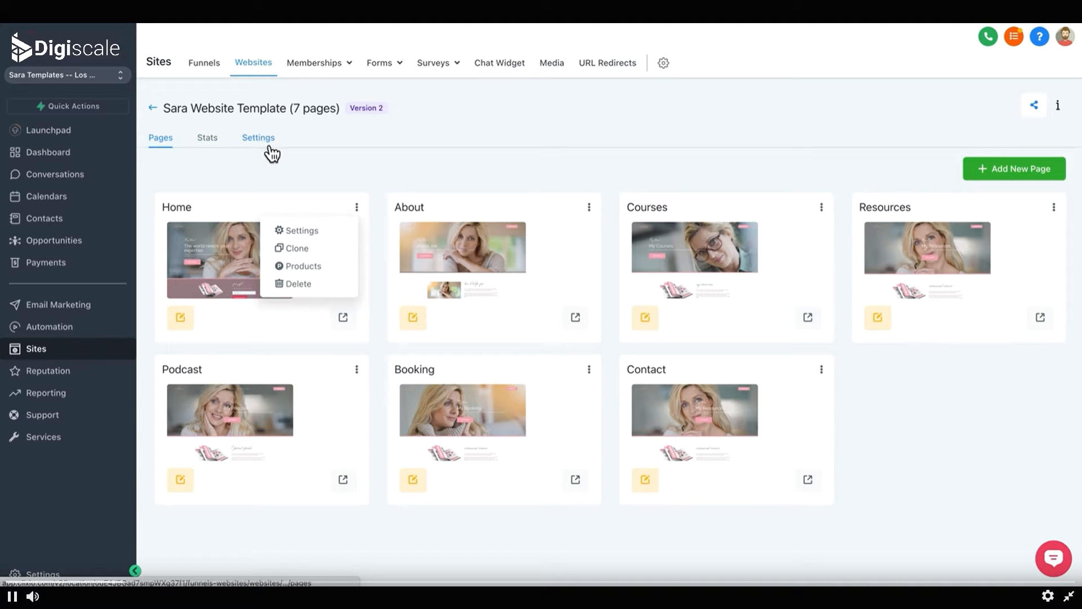
click(1002, 167)
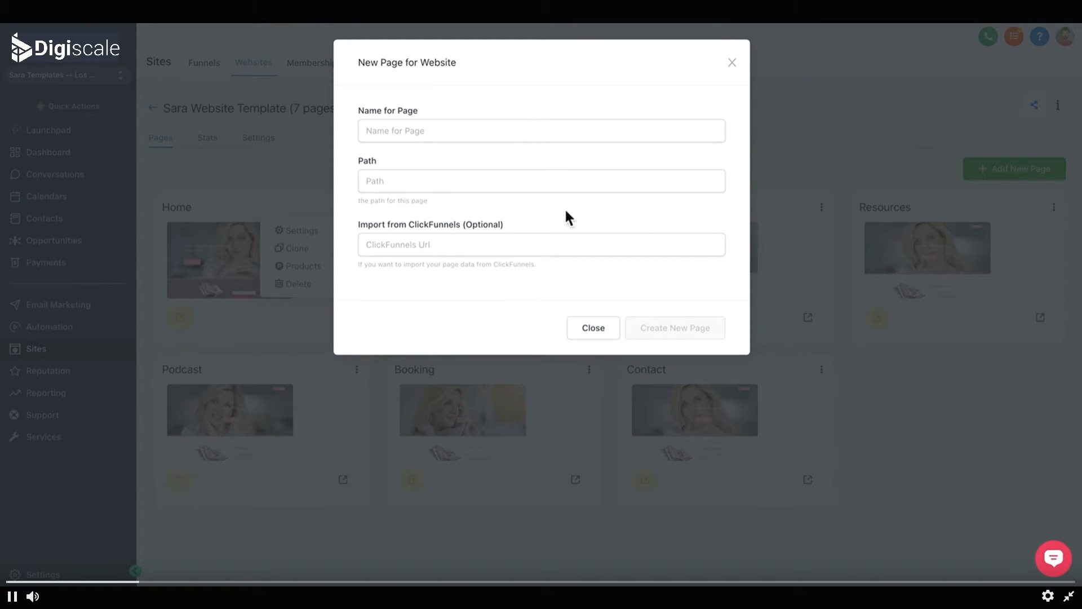
click(733, 64)
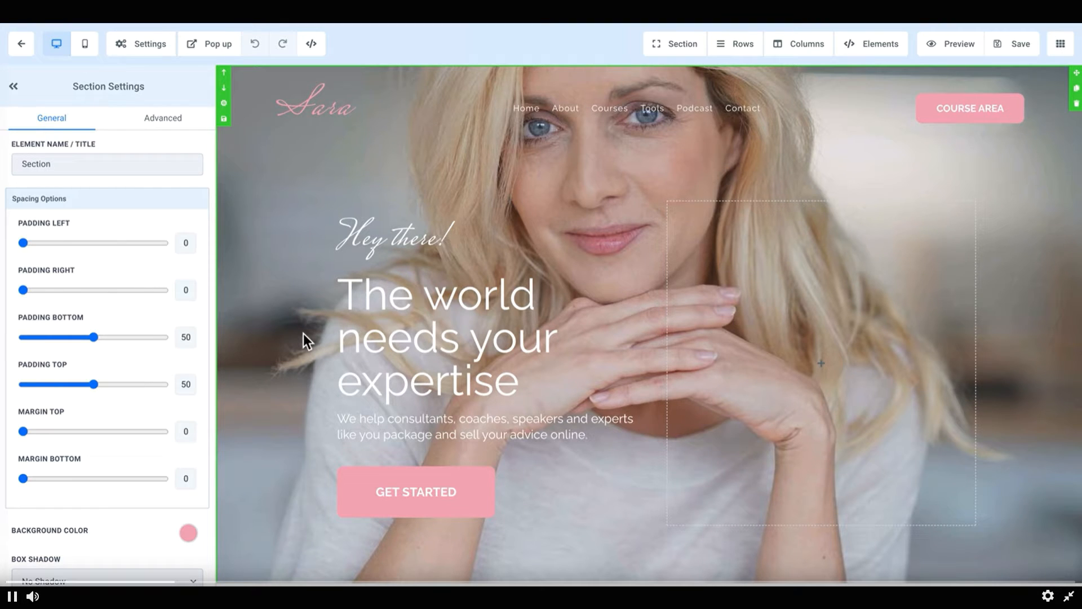
Step: Browse the Home page in the builder and open the section manager list
scroll(619, 431, down, 15)
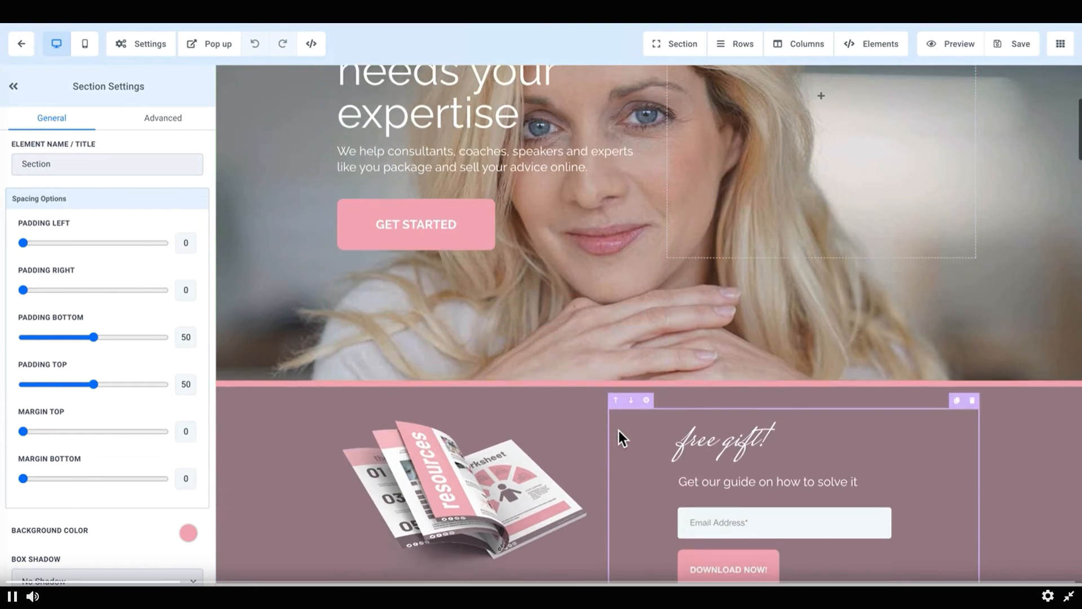
scroll(618, 432, up, 15)
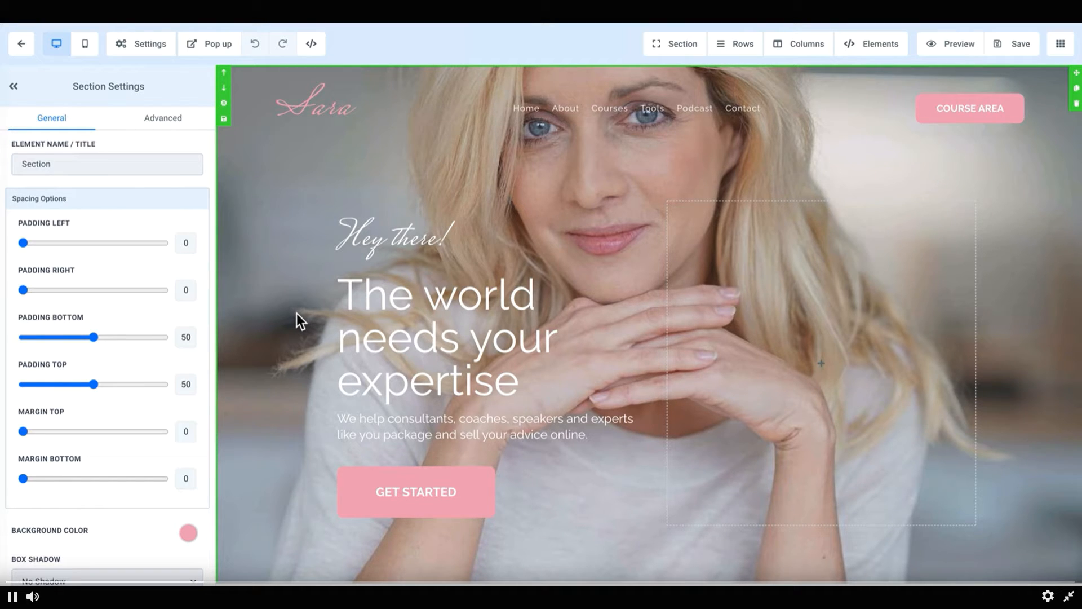
scroll(303, 321, down, 3)
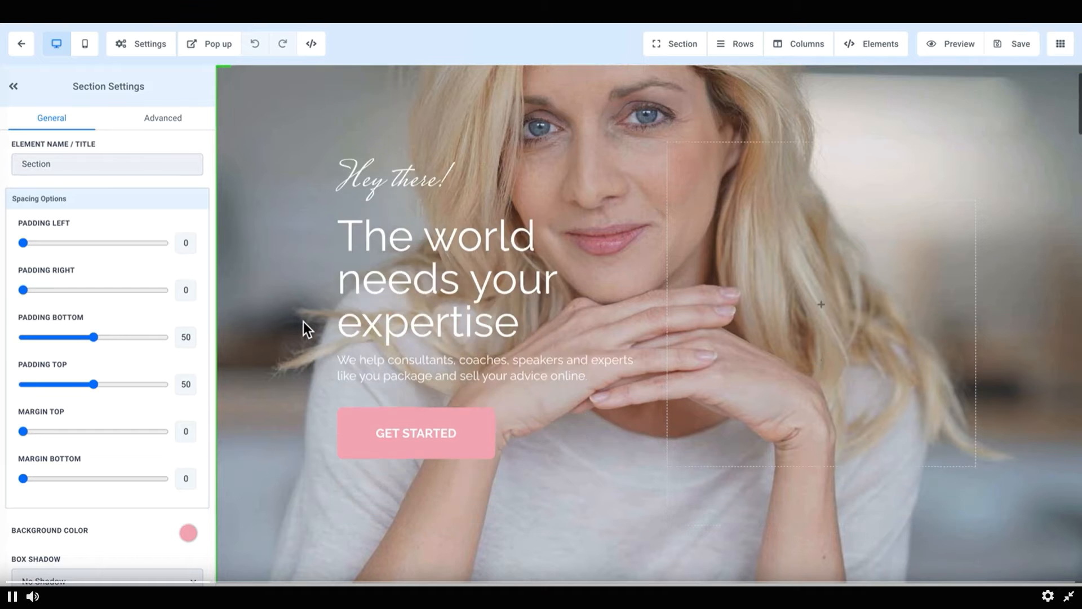
scroll(304, 322, up, 3)
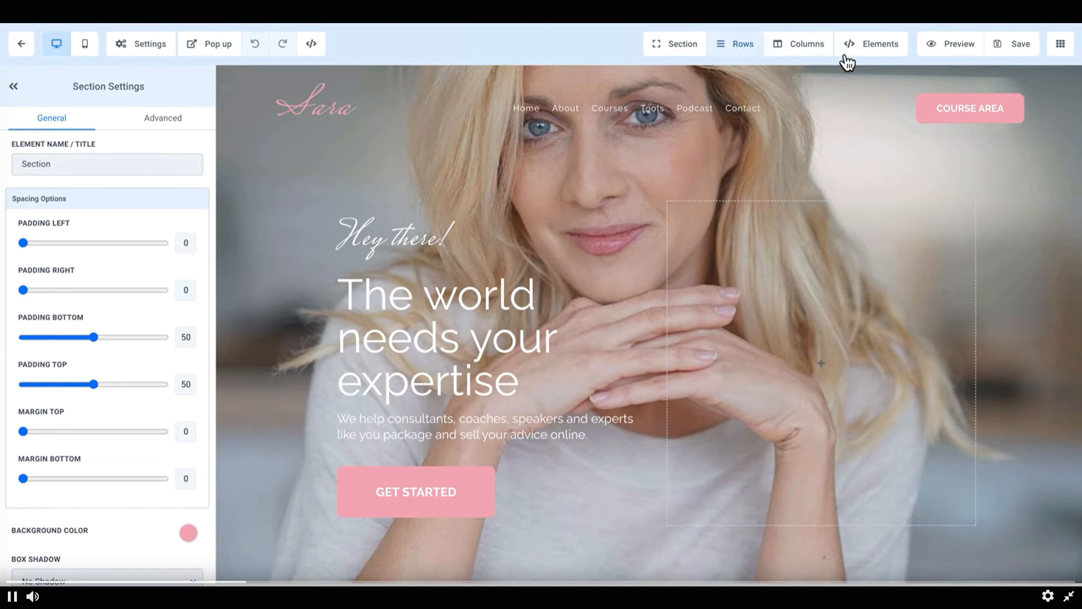
click(683, 53)
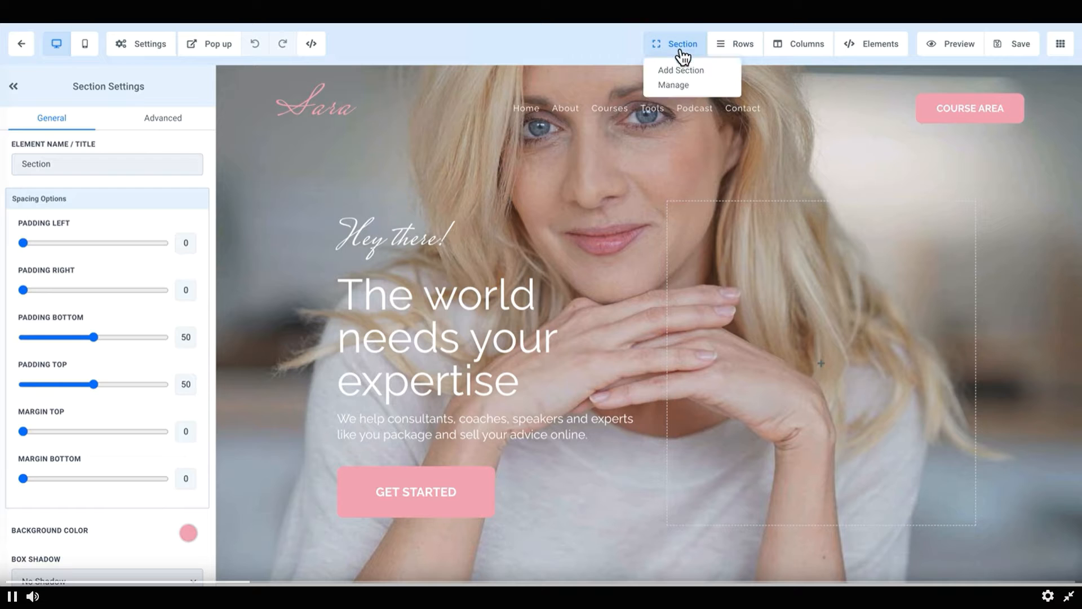
click(674, 85)
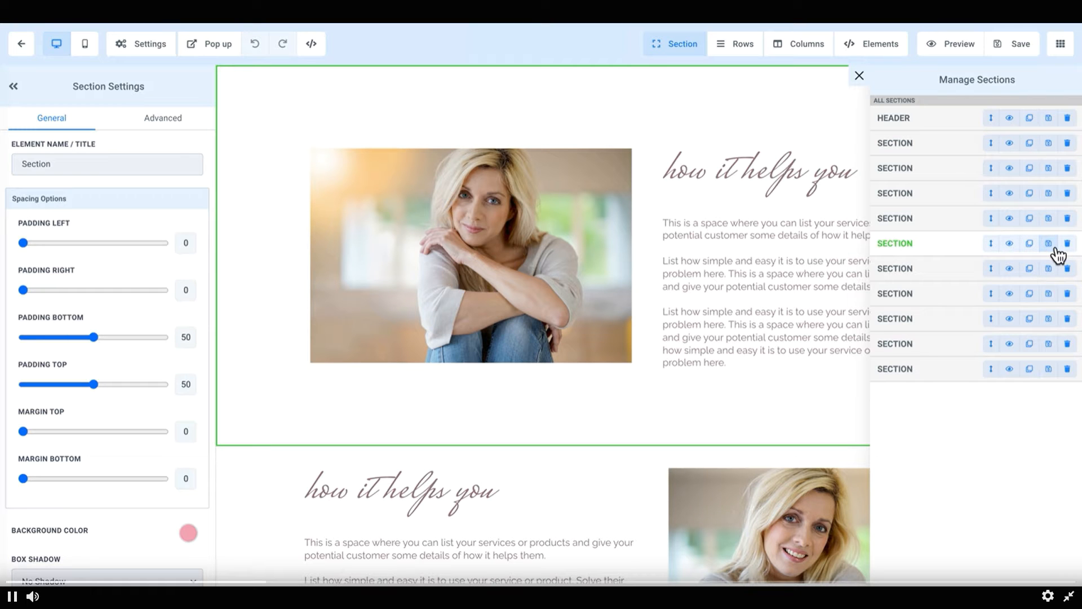
scroll(334, 380, down, 10)
scroll(299, 364, up, 5)
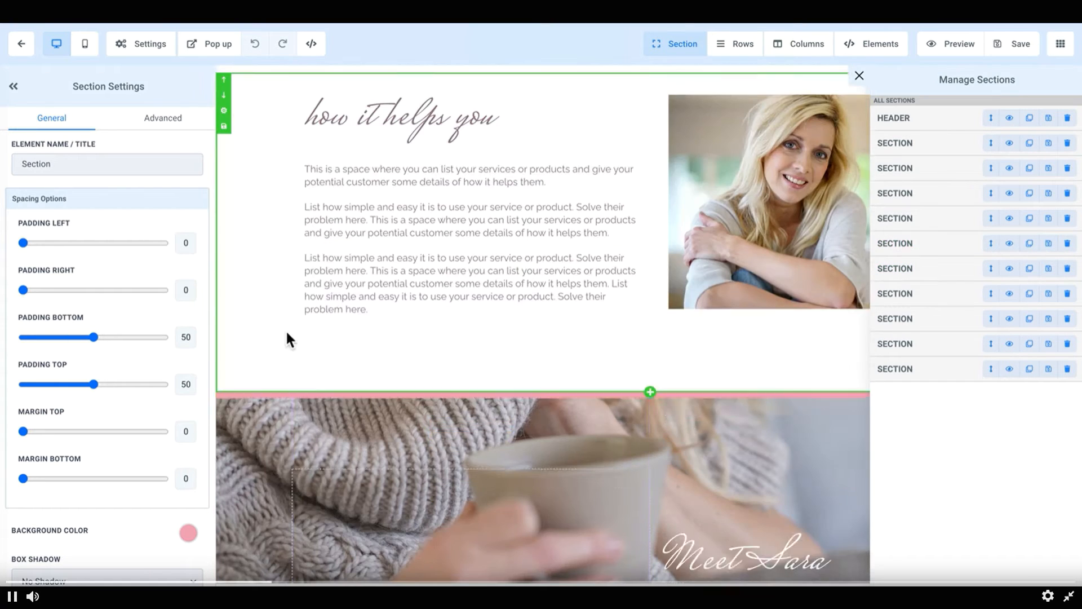
Step: Open the Section, Rows, Columns and Elements menus in turn to view their options
click(683, 45)
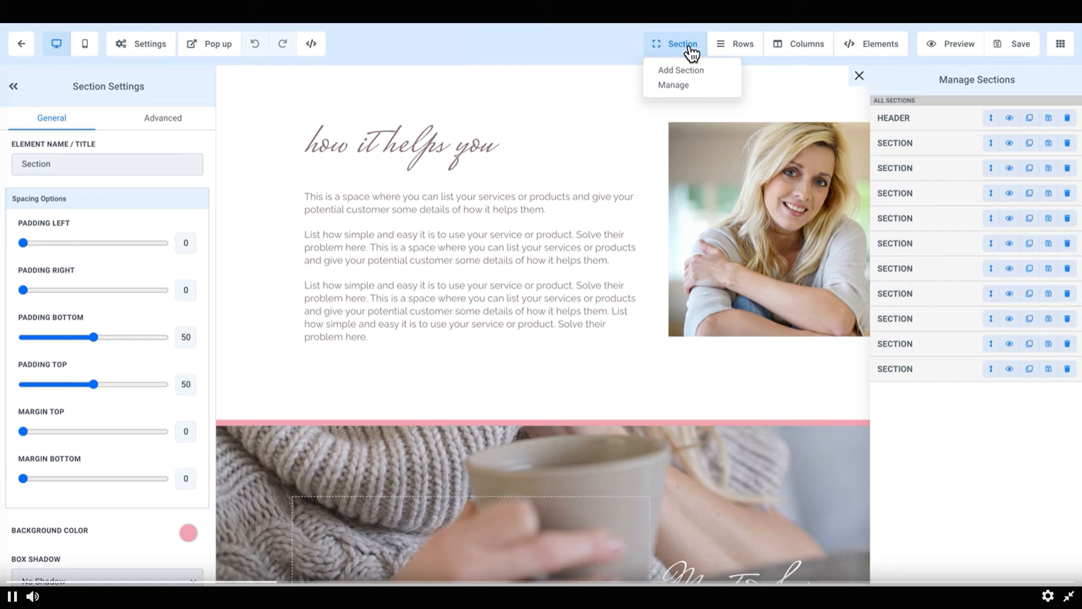
click(736, 47)
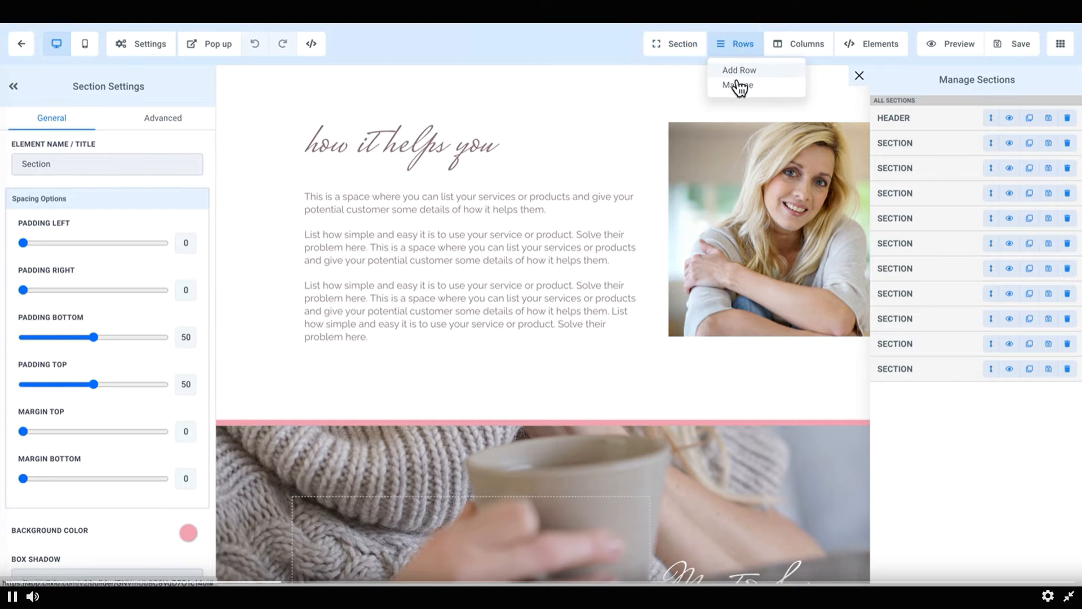
click(791, 51)
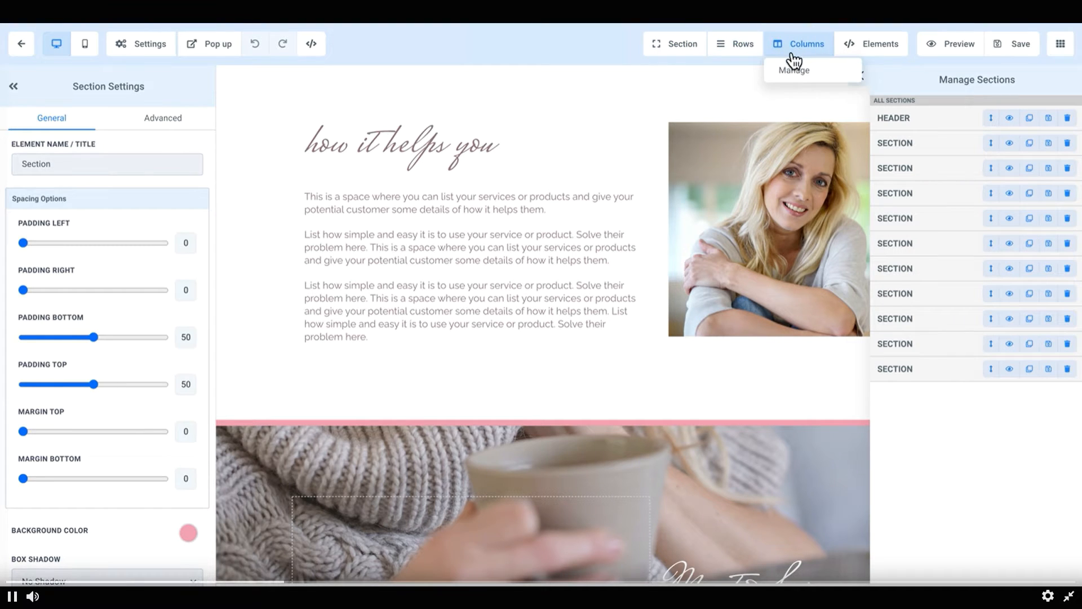
click(862, 48)
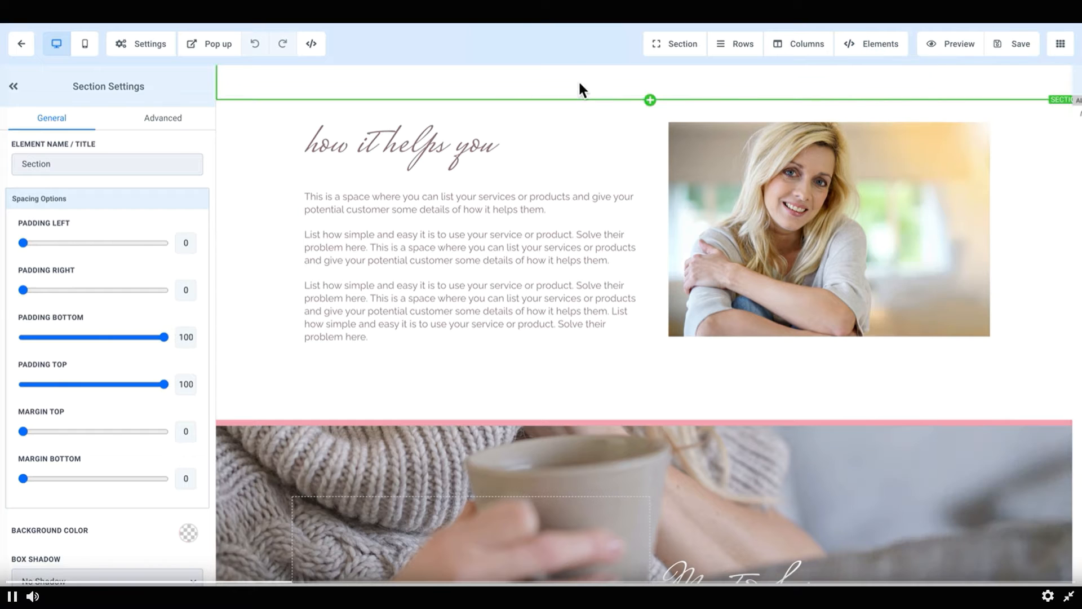
scroll(592, 203, up, 20)
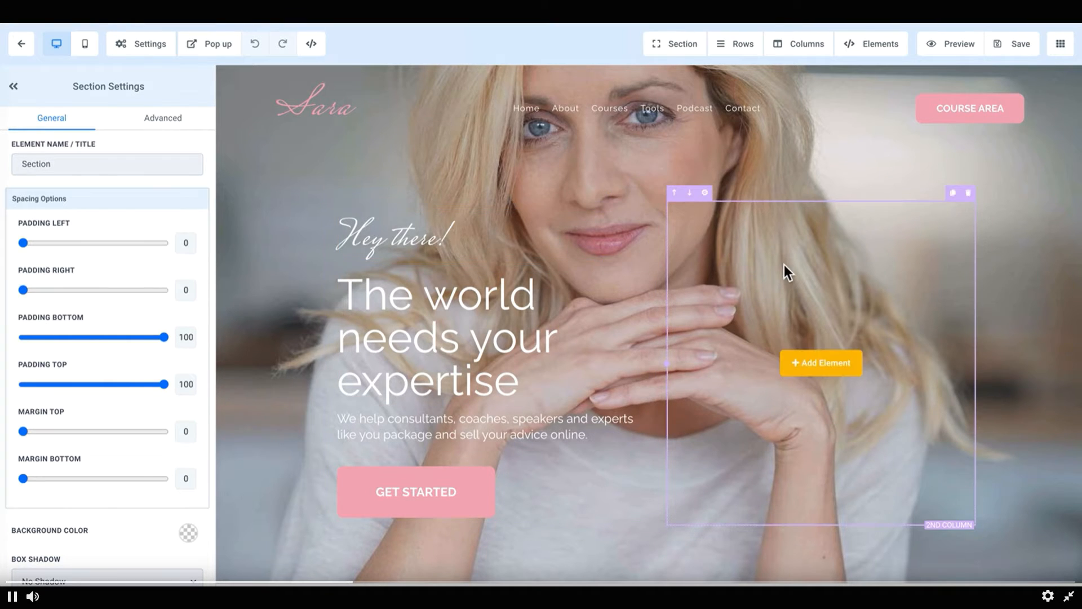
Step: Open the Add Element panel for the hero's second column and browse the available element types
click(821, 373)
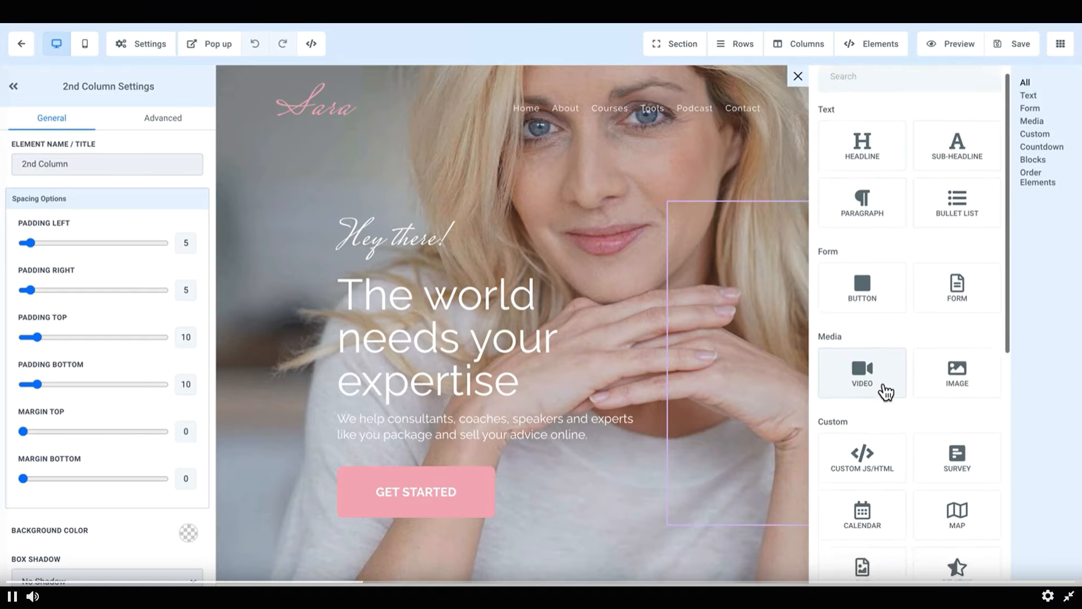
scroll(896, 389, down, 2)
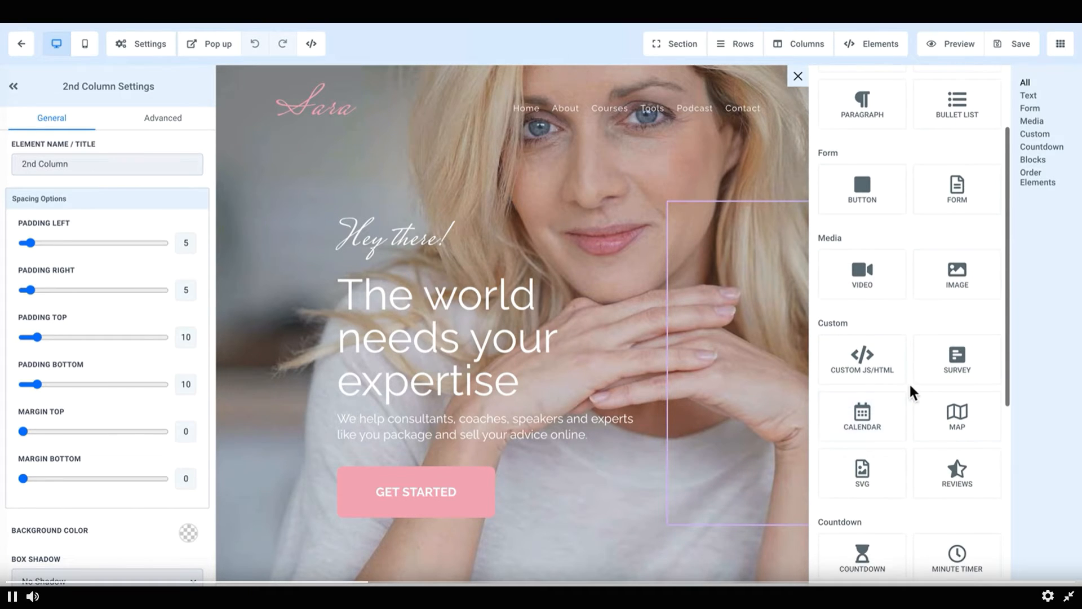
scroll(908, 387, down, 1)
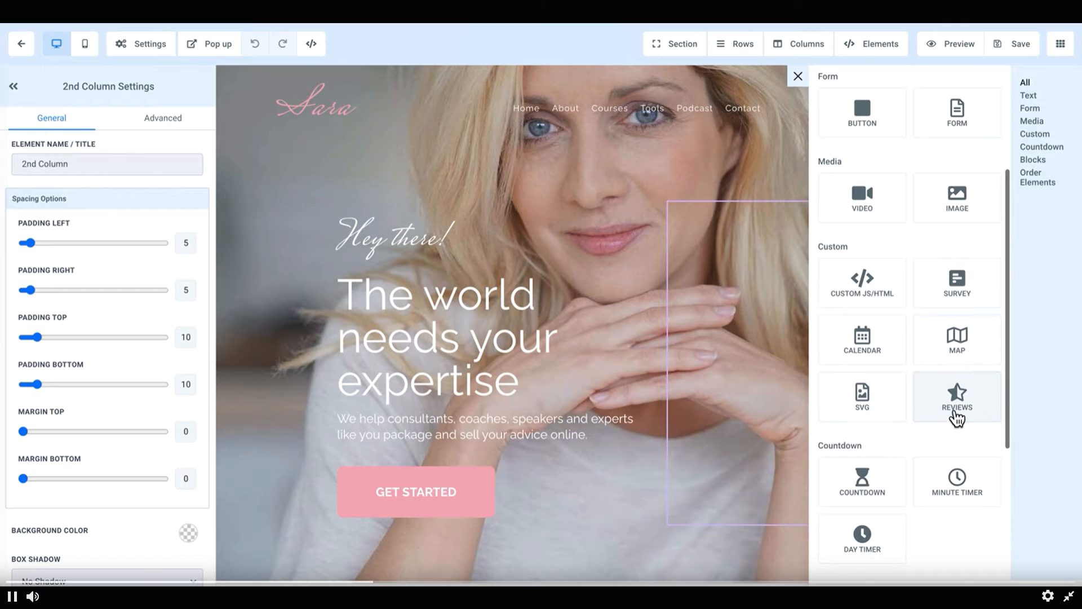
scroll(902, 398, down, 3)
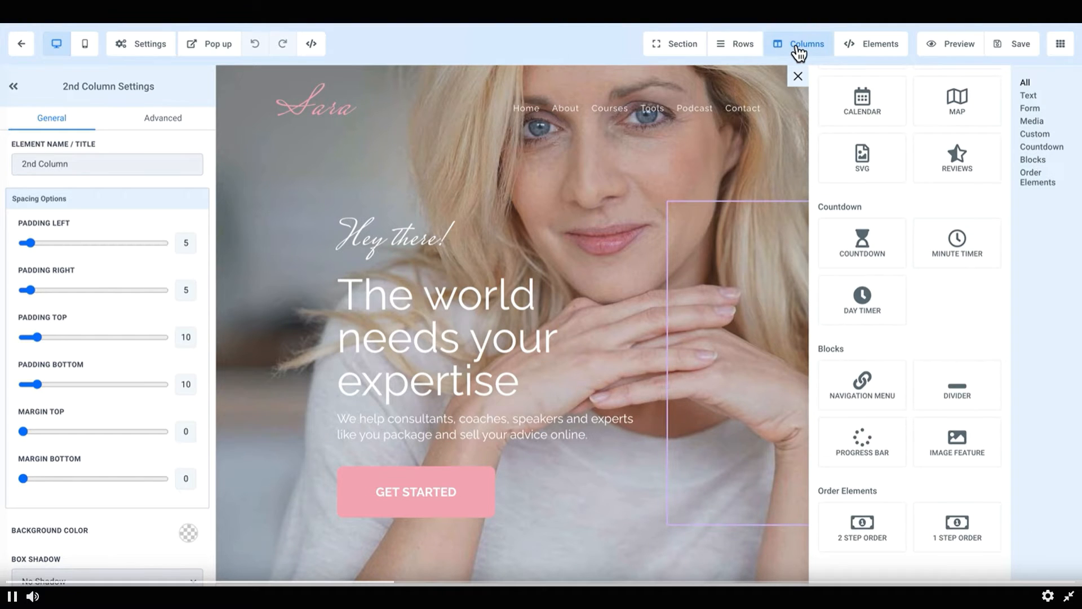
click(269, 219)
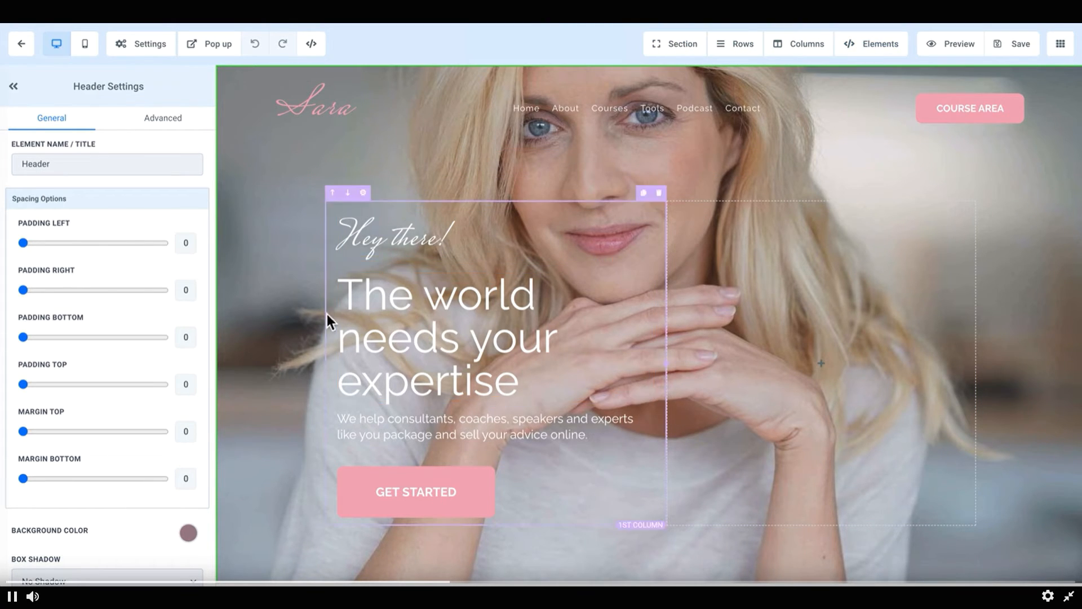
Step: Select the hero's empty second column and view its settings
click(712, 506)
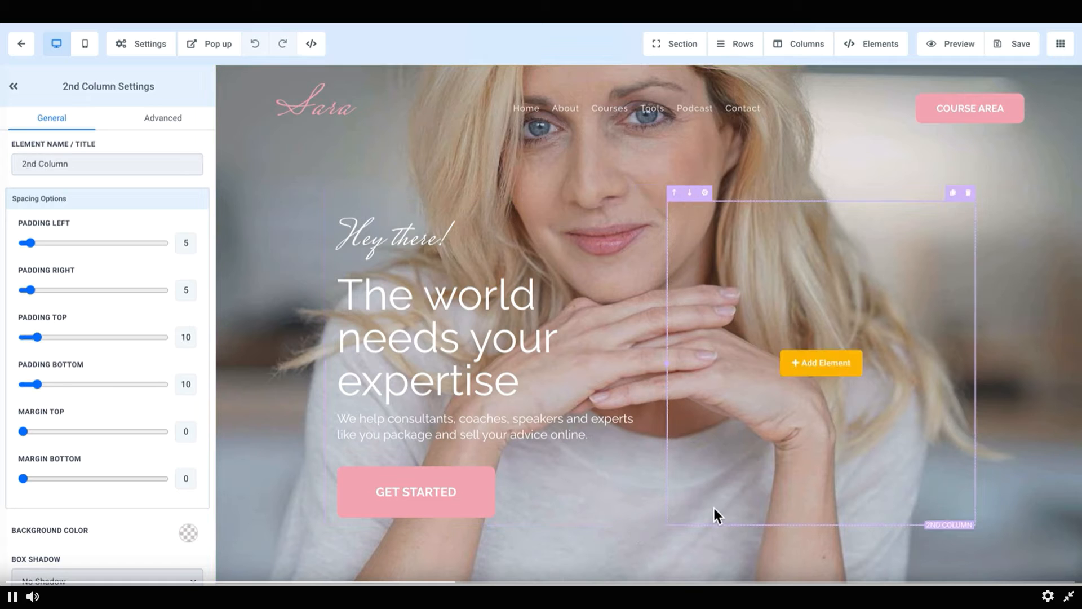
scroll(282, 514, down, 2)
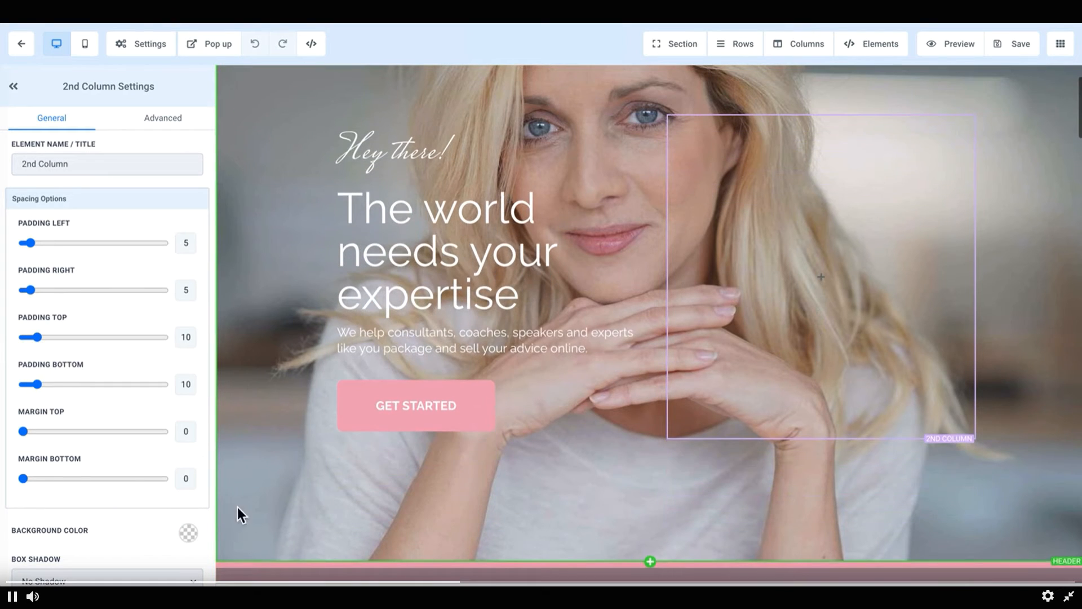
scroll(131, 479, down, 1)
scroll(131, 481, up, 1)
scroll(273, 255, up, 2)
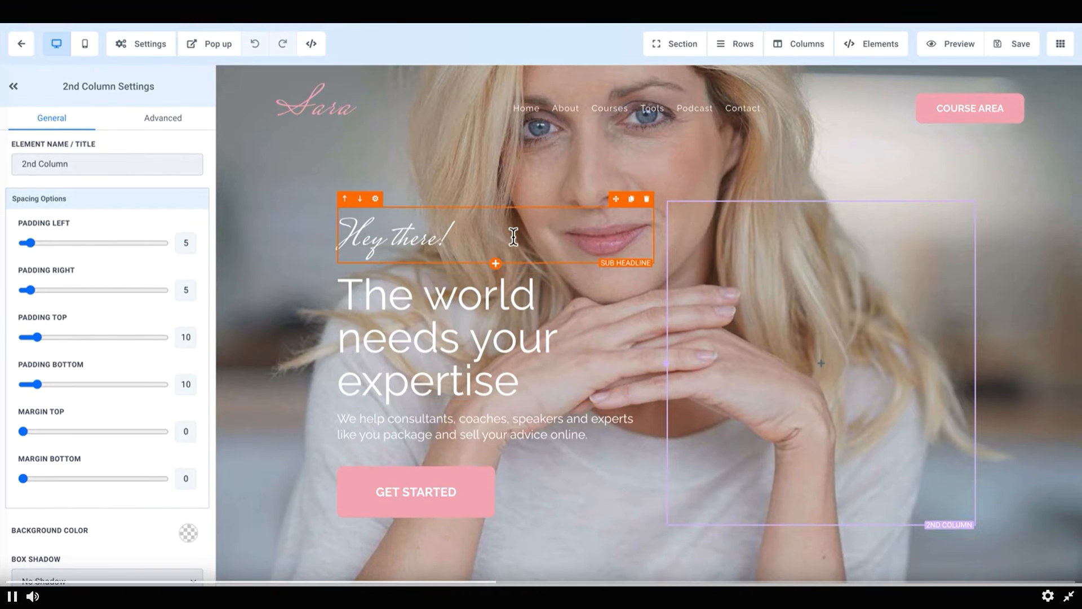
Step: Select the sub headline, then select all headline text and try the text alignment options
click(512, 262)
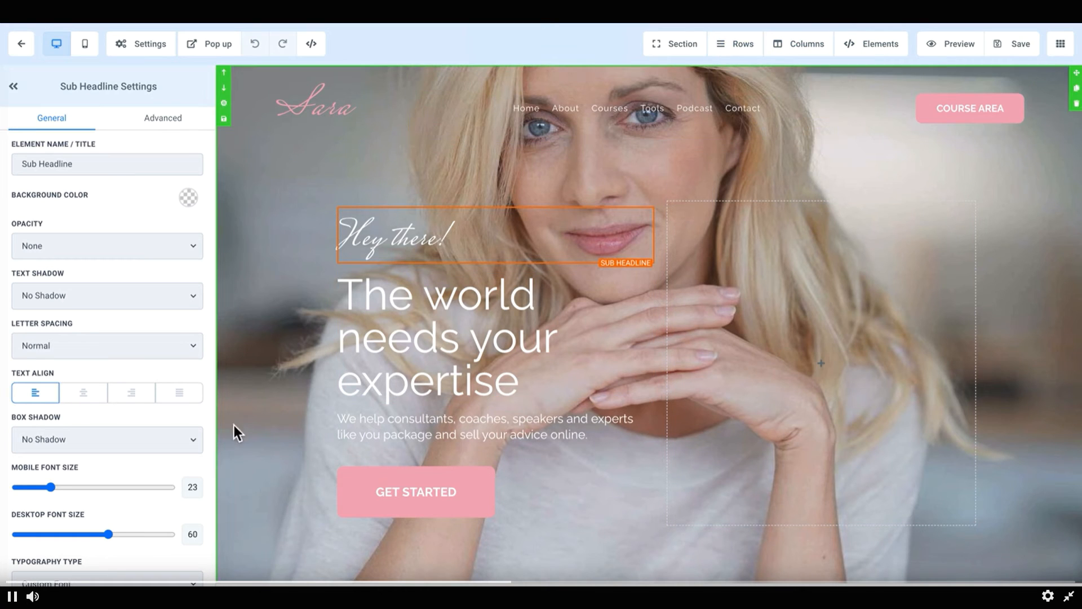
click(410, 357)
key(ctrl+a)
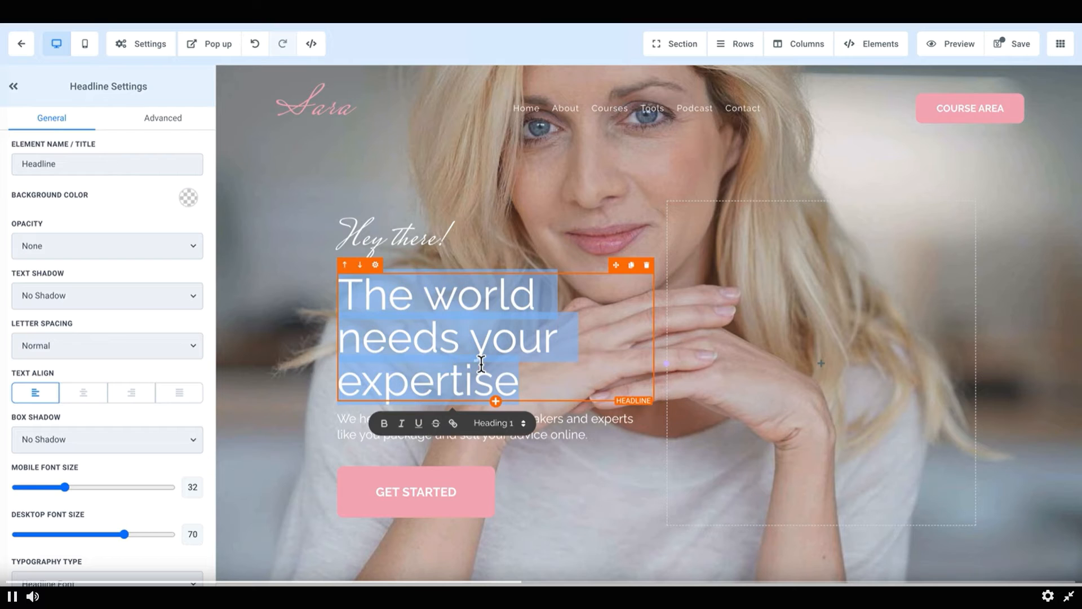
click(87, 400)
click(45, 397)
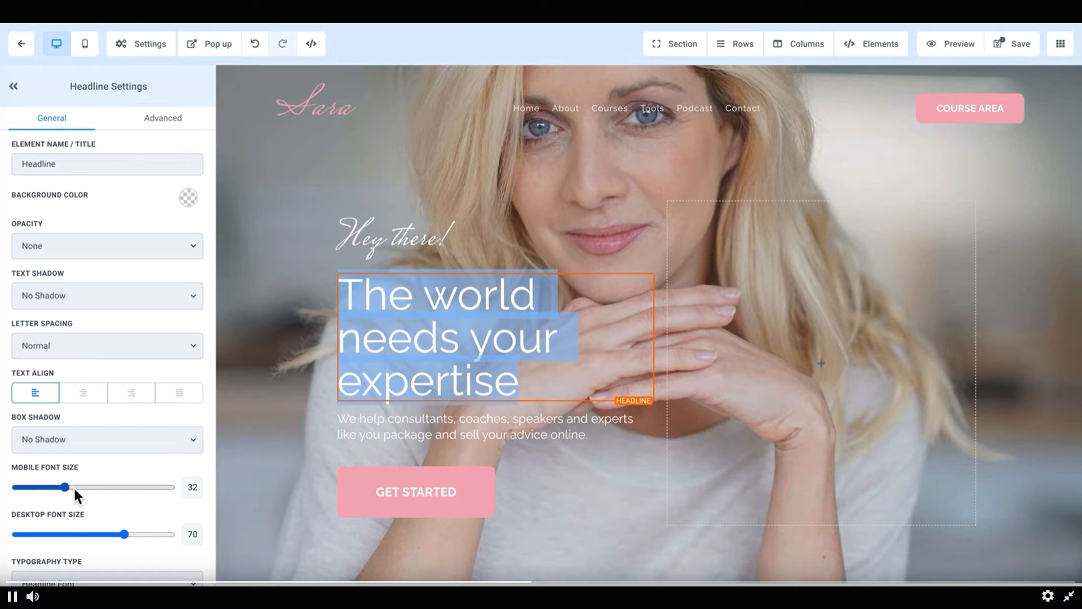
Step: Examine the headline's typography type options and the page Settings menu
scroll(78, 485, down, 3)
scroll(70, 491, down, 3)
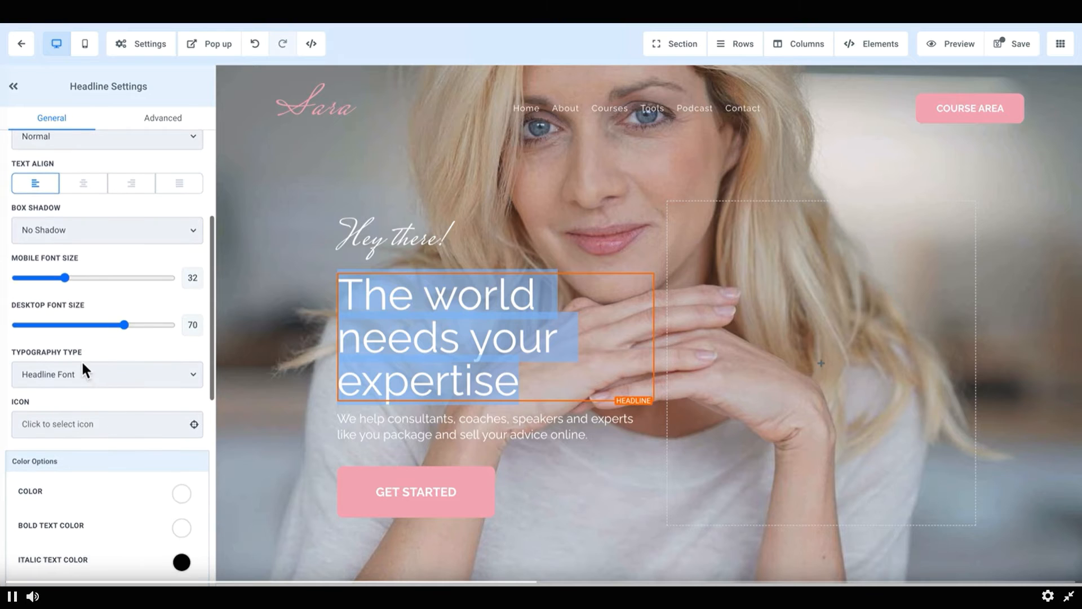
click(83, 372)
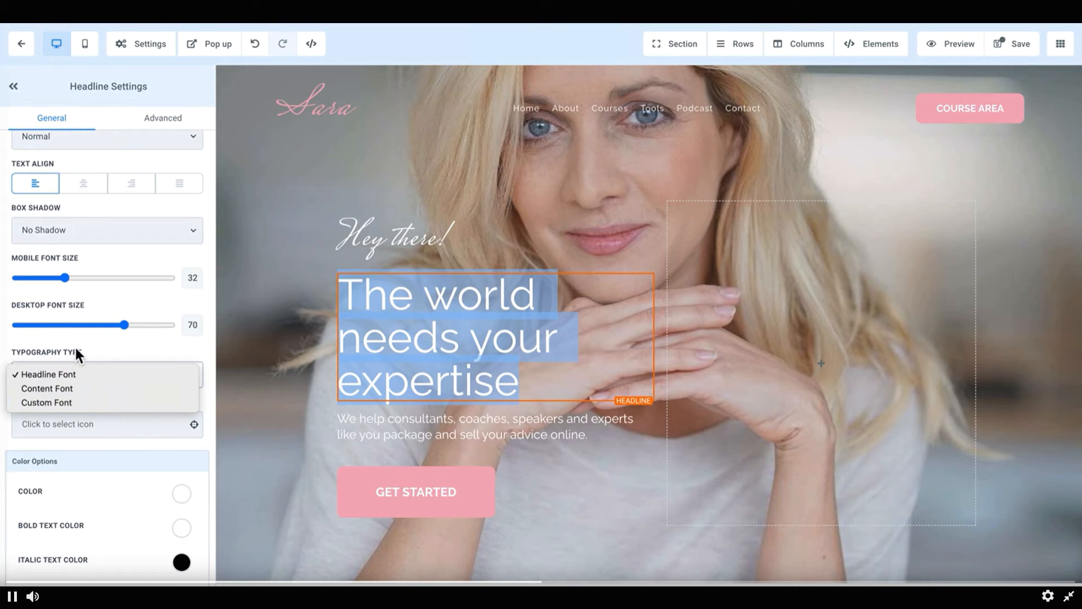
click(141, 49)
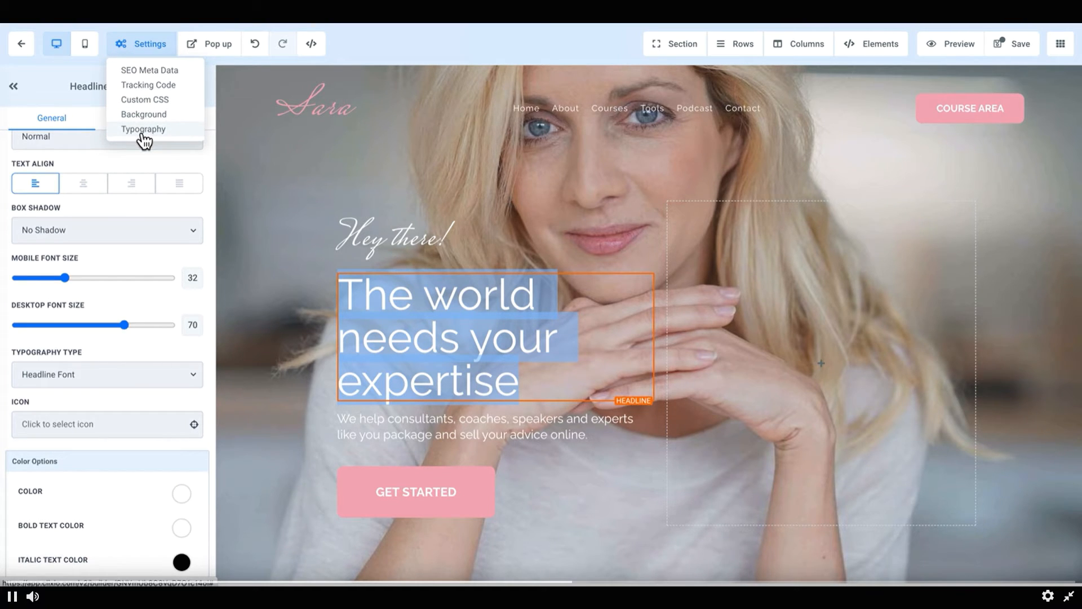
click(67, 449)
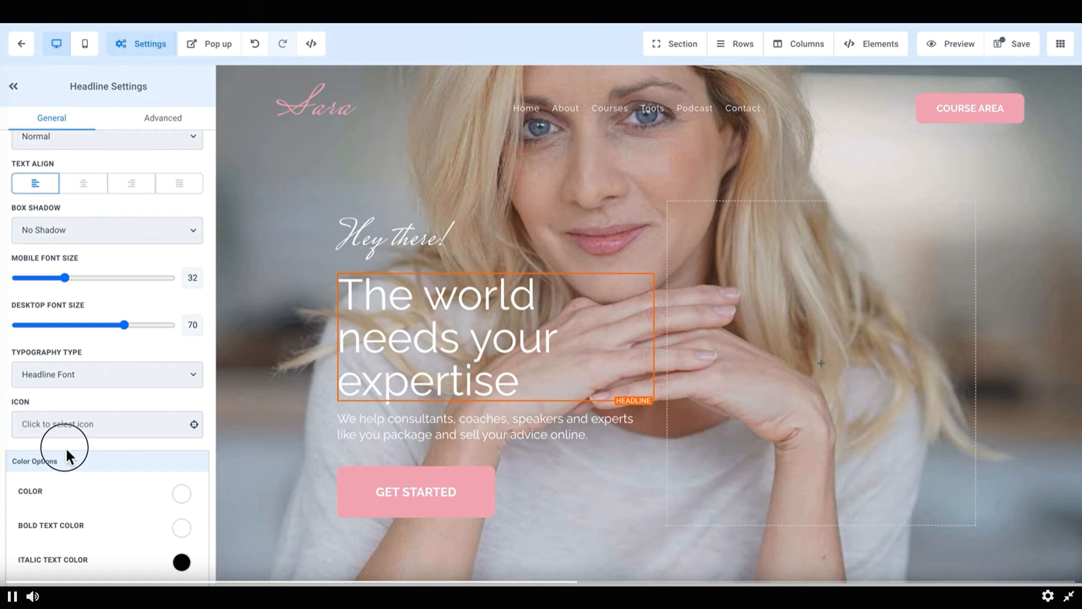
Step: Select the Get Started button, then the free gift section, and open its box shadow options
click(402, 495)
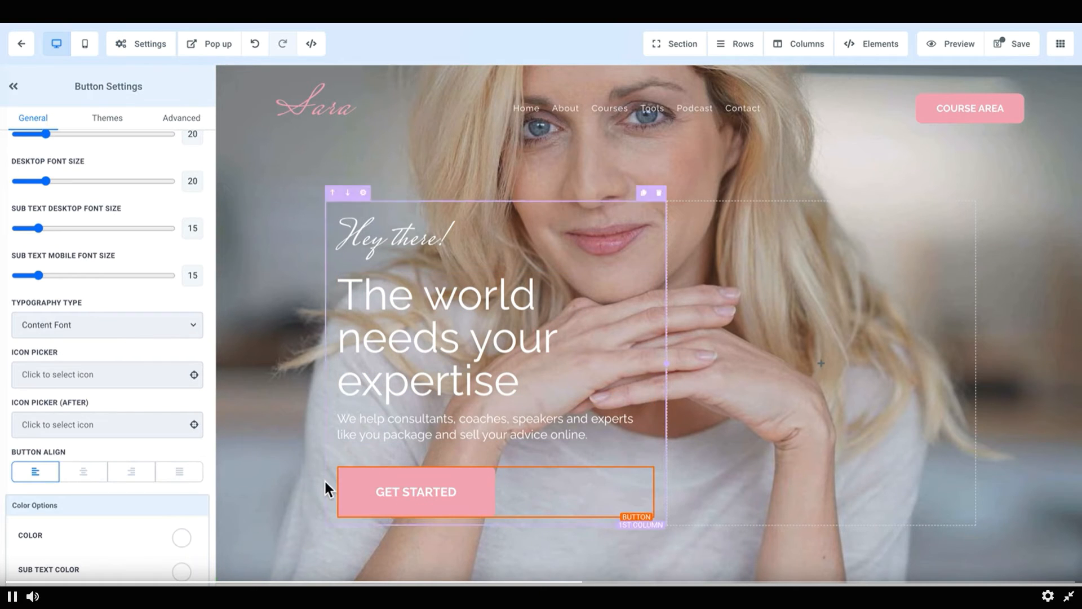
click(275, 231)
scroll(278, 240, down, 5)
click(284, 329)
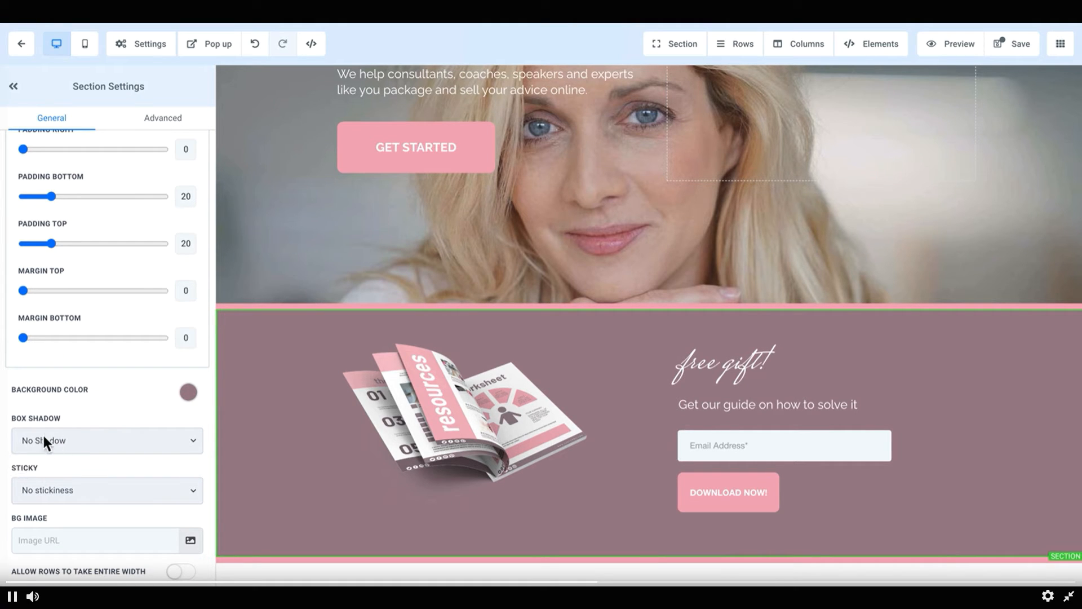
click(43, 434)
click(76, 411)
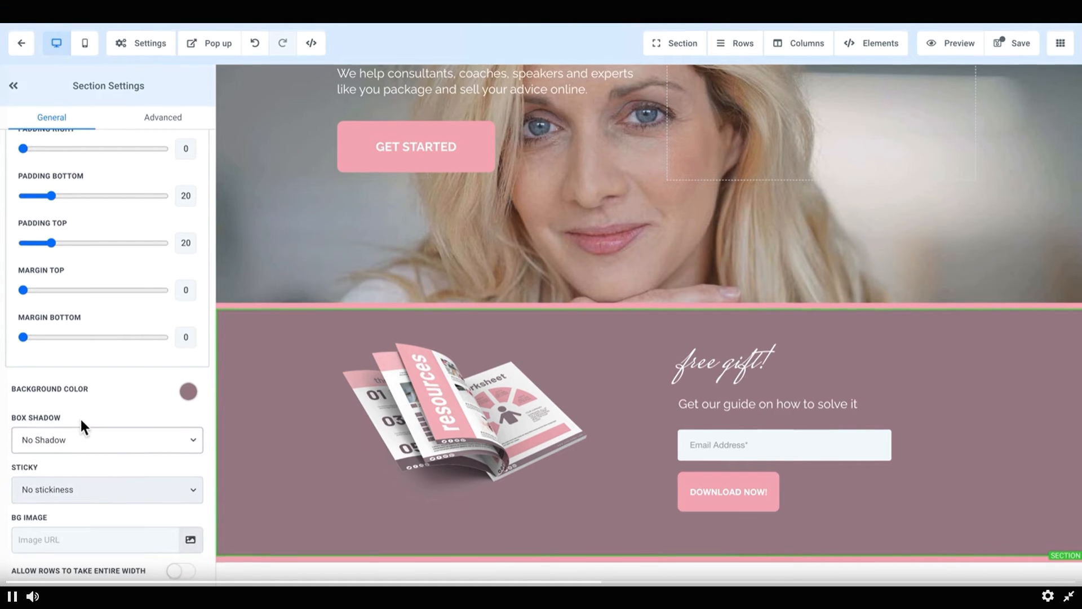
Step: Open the free gift section's sticky options and close them without choosing
click(63, 489)
click(72, 457)
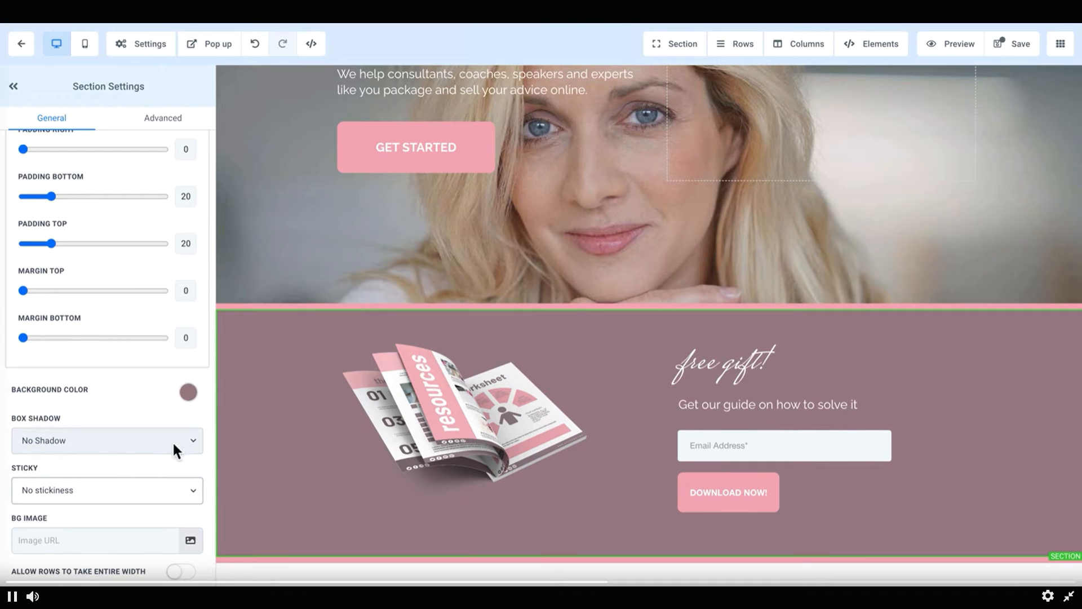
click(89, 492)
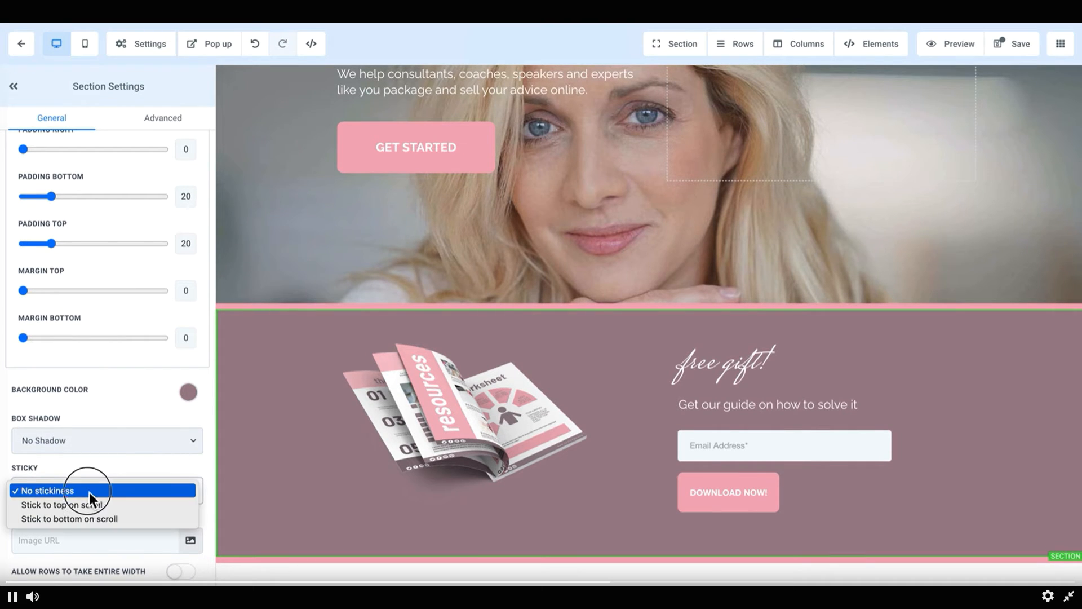
click(116, 405)
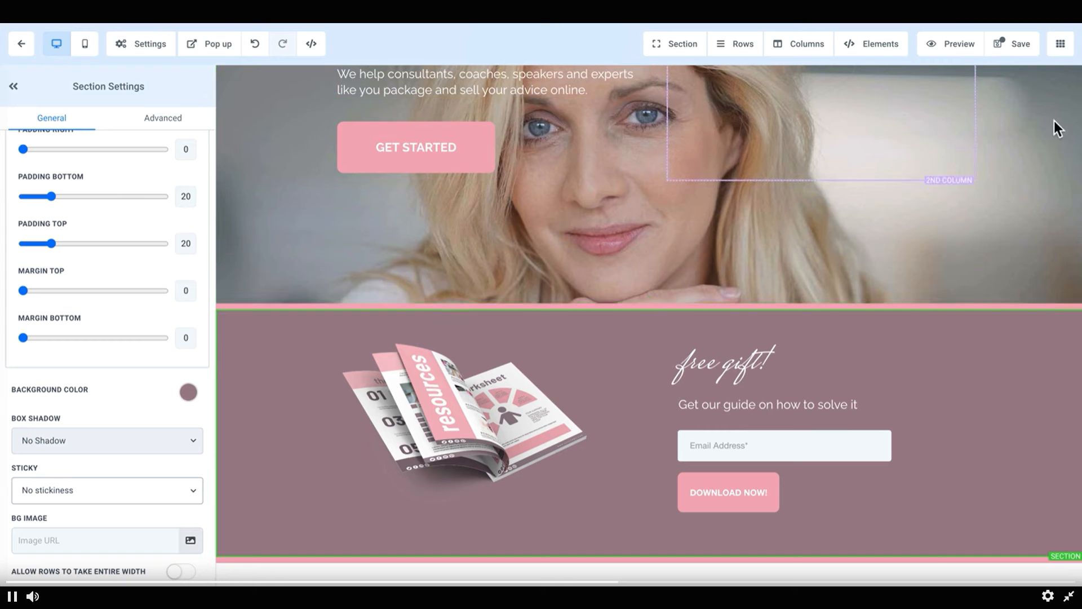
Step: Select the navigation menu element in the page header to open its settings
scroll(1049, 137, up, 5)
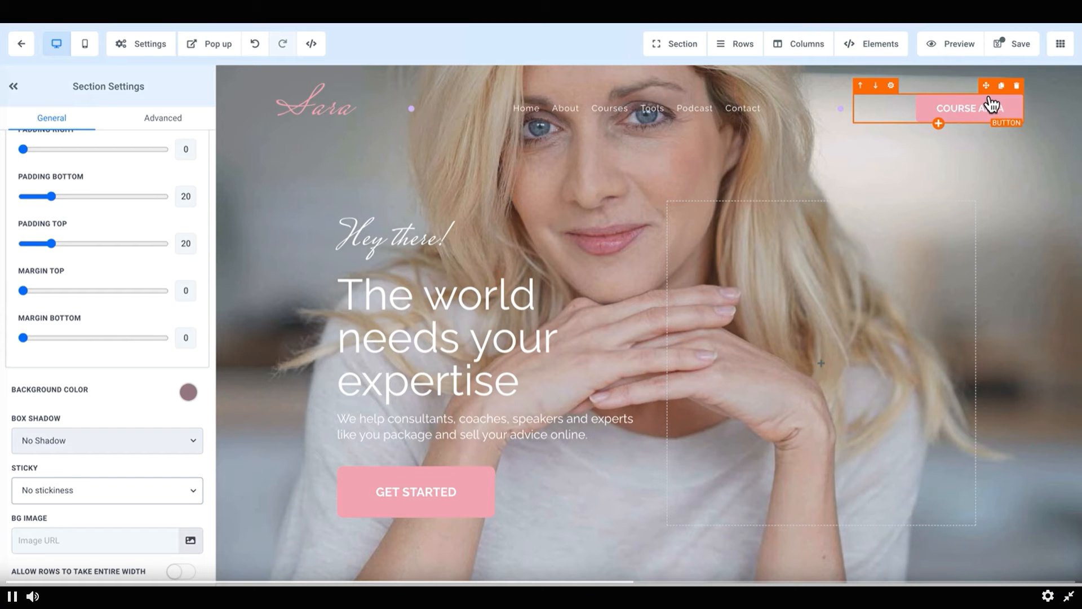
mouse_move(991, 95)
mouse_down()
mouse_move(979, 126)
mouse_move(778, 333)
mouse_move(924, 334)
mouse_move(975, 267)
mouse_move(973, 106)
mouse_up()
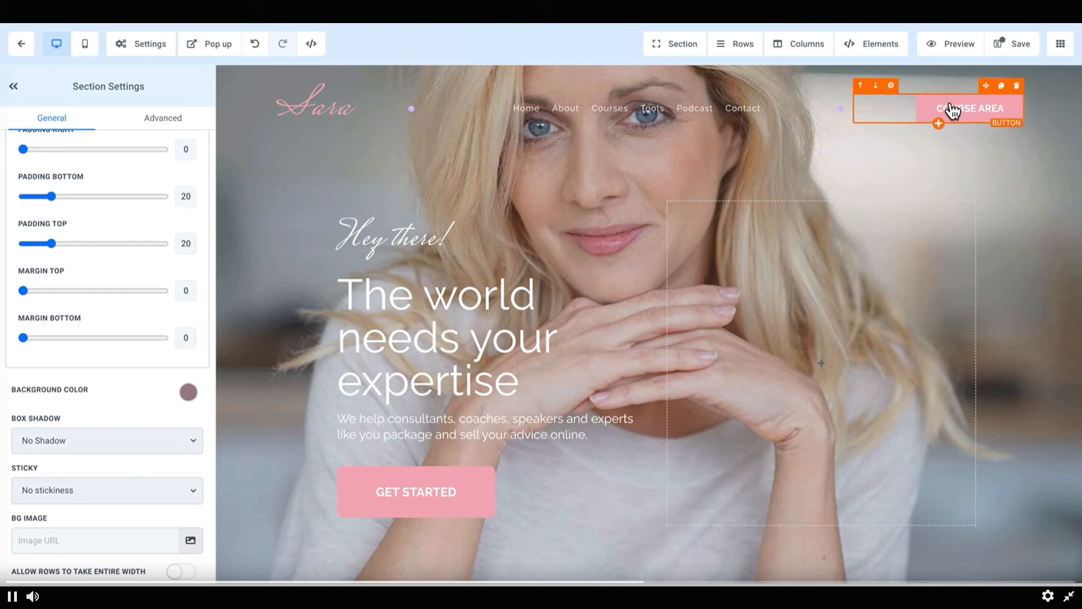
mouse_move(361, 89)
mouse_down()
mouse_move(404, 187)
mouse_move(524, 285)
mouse_move(364, 107)
mouse_up()
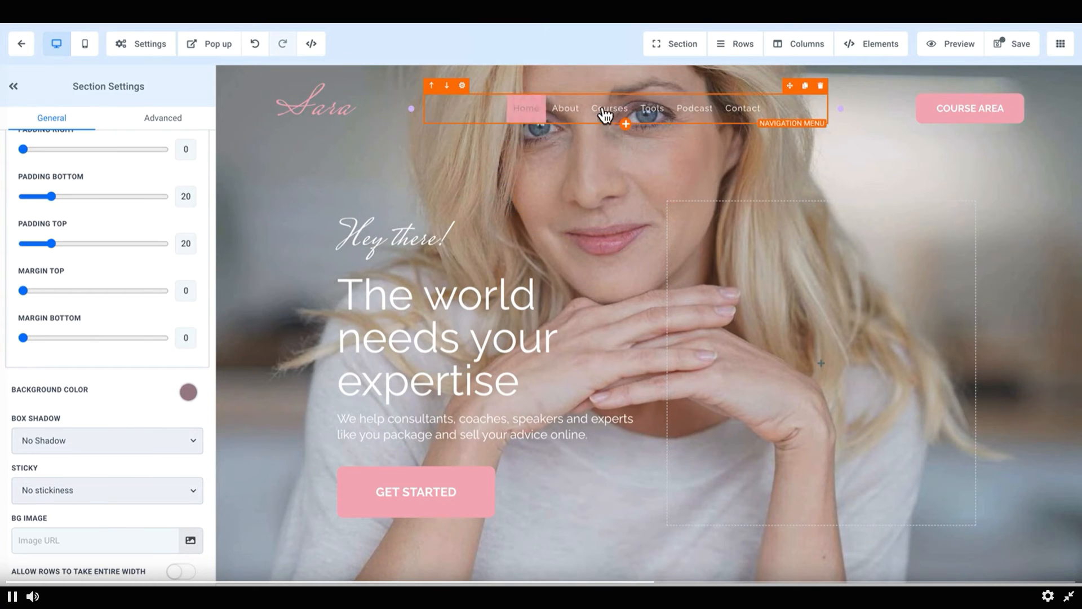
click(794, 109)
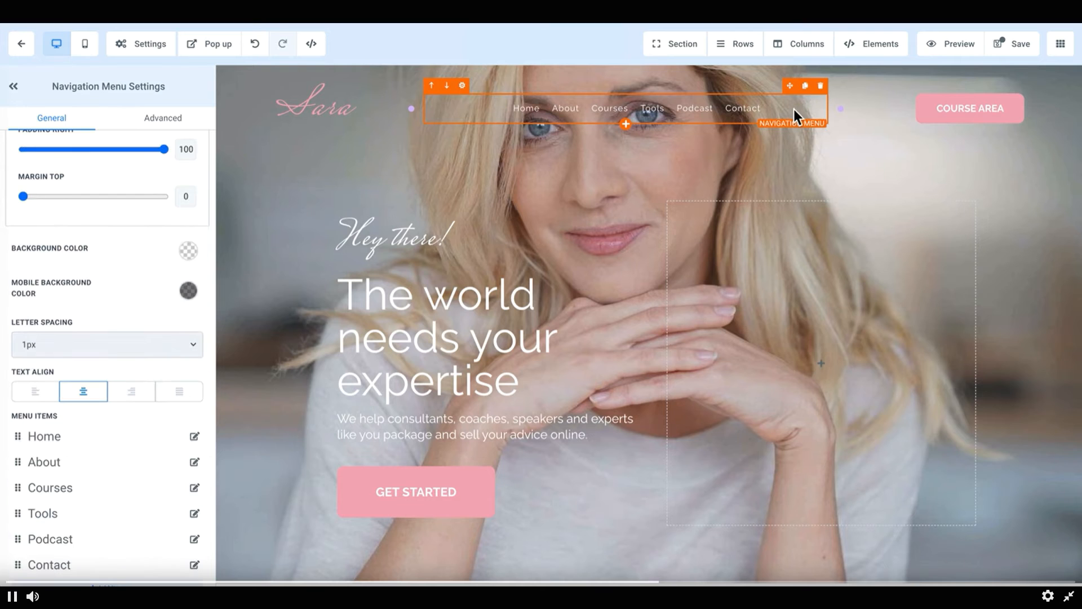
Step: Open the Home menu item's configuration and close it without changes
scroll(124, 373, down, 3)
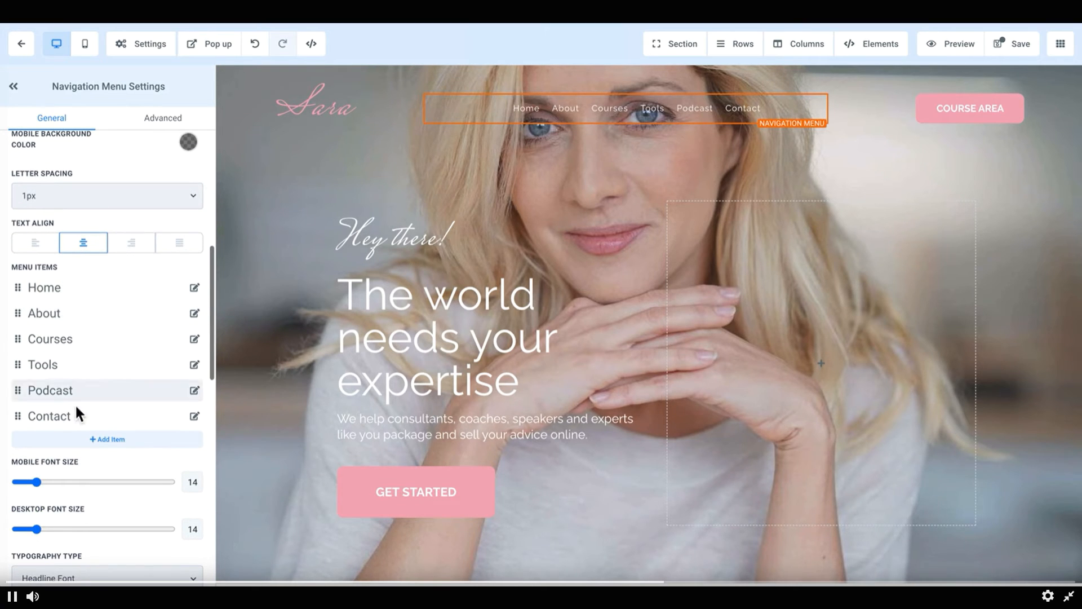
click(194, 288)
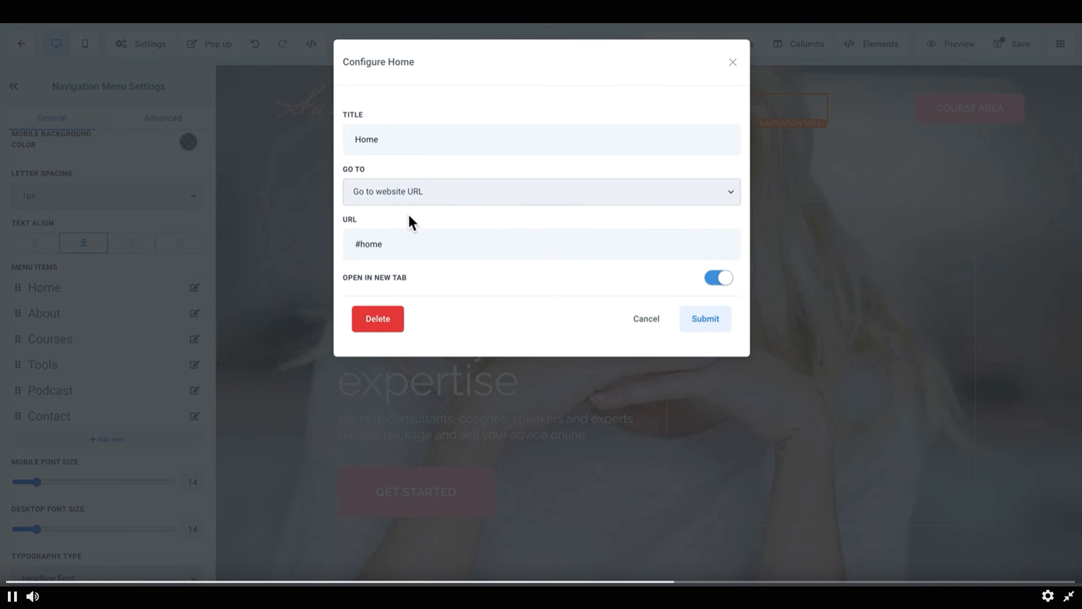
click(733, 63)
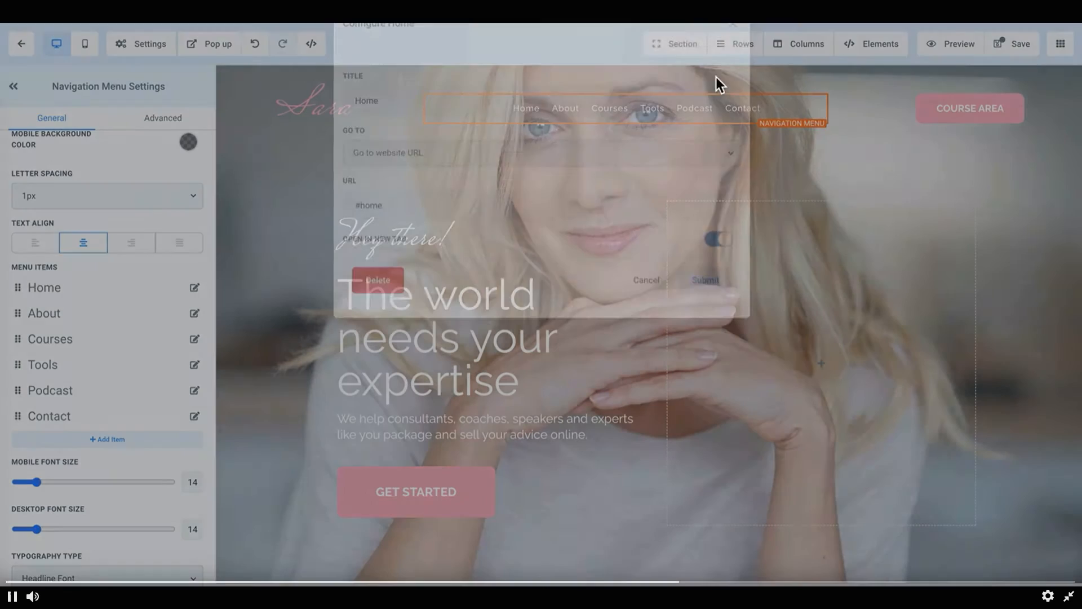
Step: Scroll through the navigation menu's color and spacing options
scroll(94, 428, down, 5)
scroll(96, 430, down, 2)
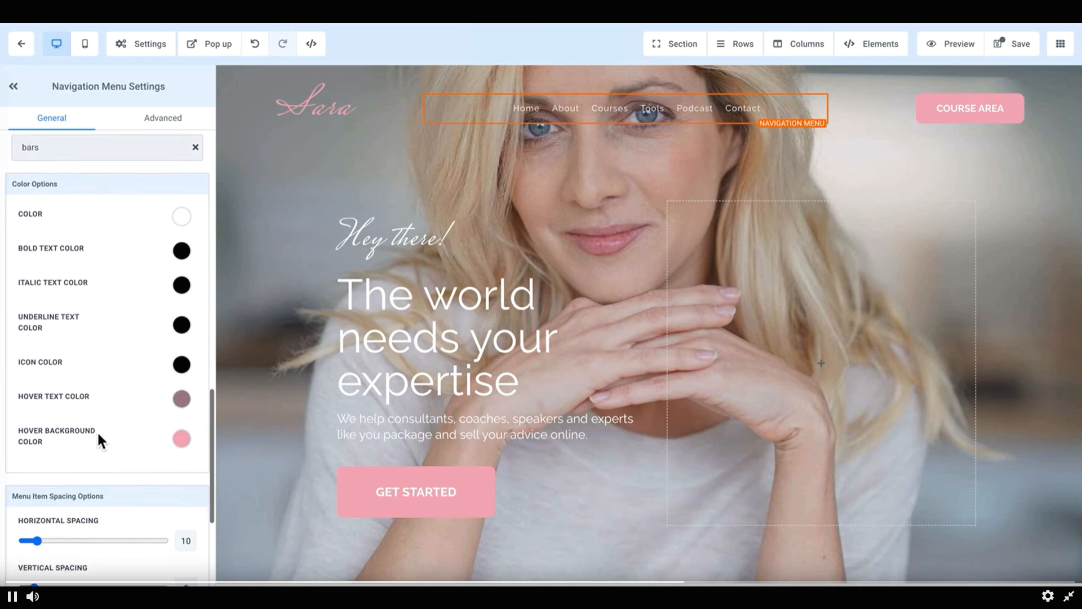
scroll(89, 493, down, 3)
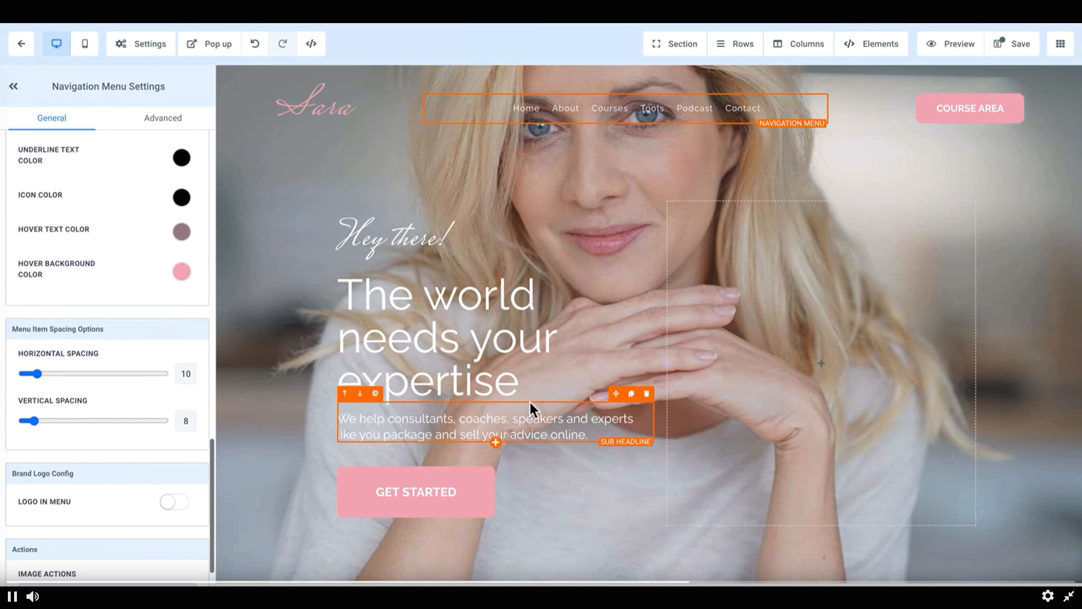
Step: Select the hero's 2 Column Row, try a right padding of 30 and top margin of 48, then undo both
click(431, 198)
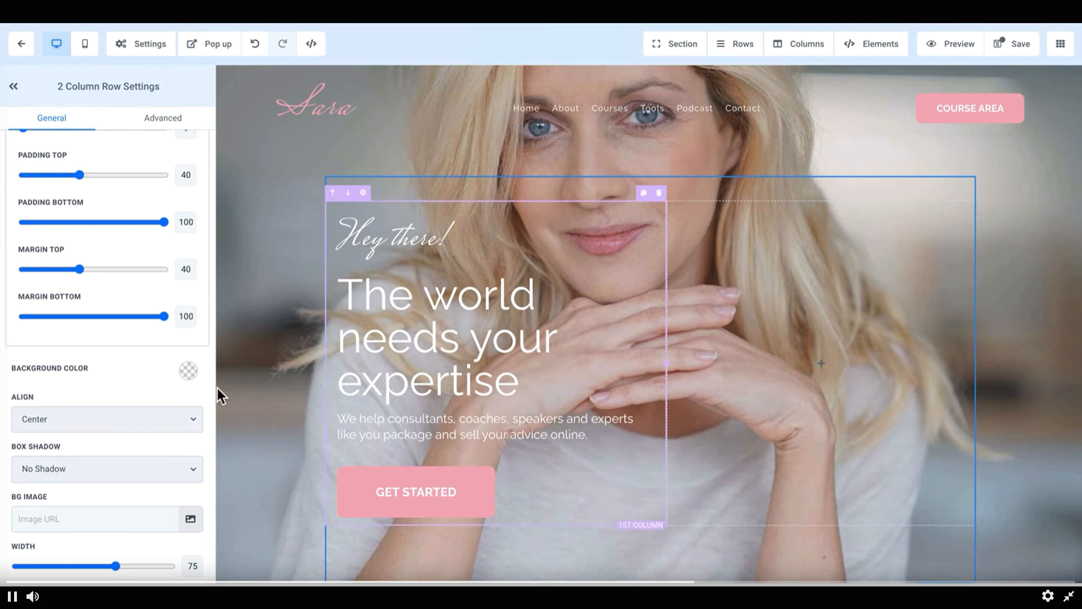
scroll(83, 246, up, 3)
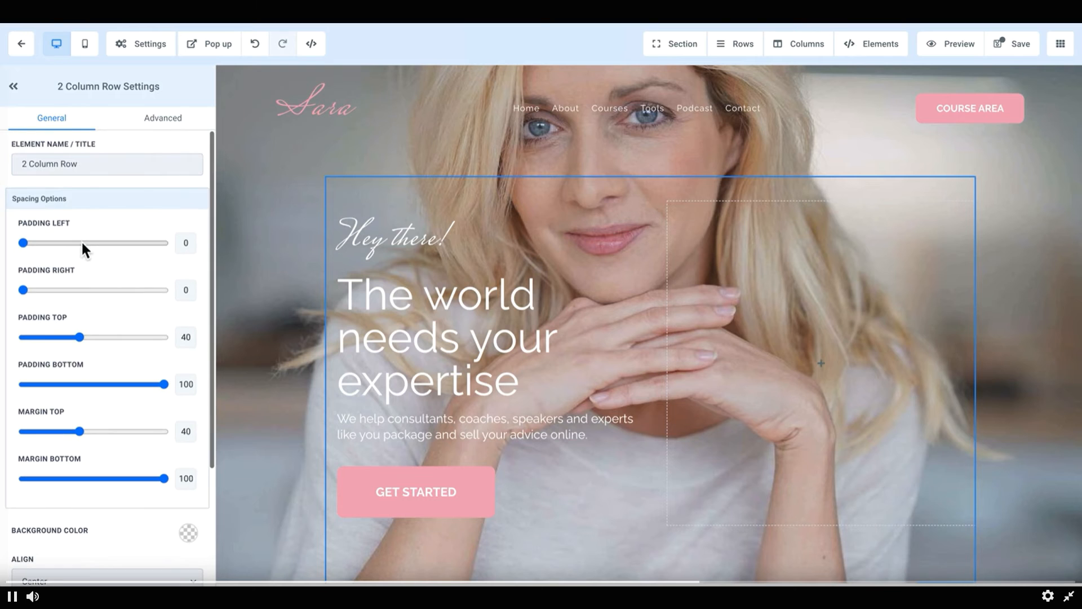
click(24, 244)
mouse_move(24, 244)
mouse_down()
mouse_move(119, 243)
mouse_move(24, 243)
mouse_up()
drag(25, 289, 66, 290)
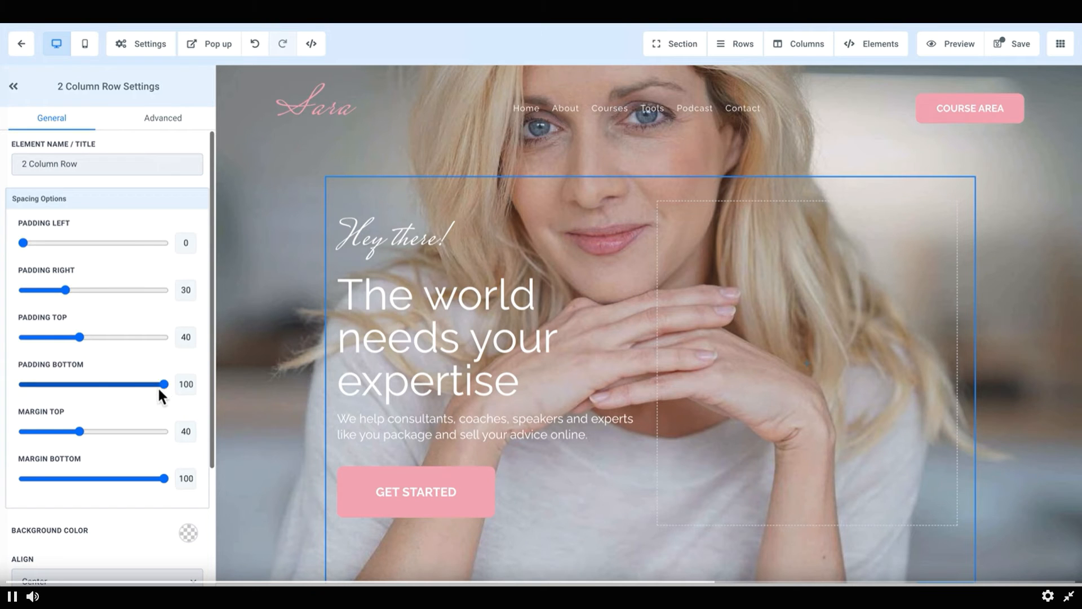
click(79, 430)
mouse_move(79, 430)
mouse_down()
mouse_move(25, 431)
mouse_move(159, 431)
mouse_move(54, 435)
mouse_move(92, 434)
mouse_up()
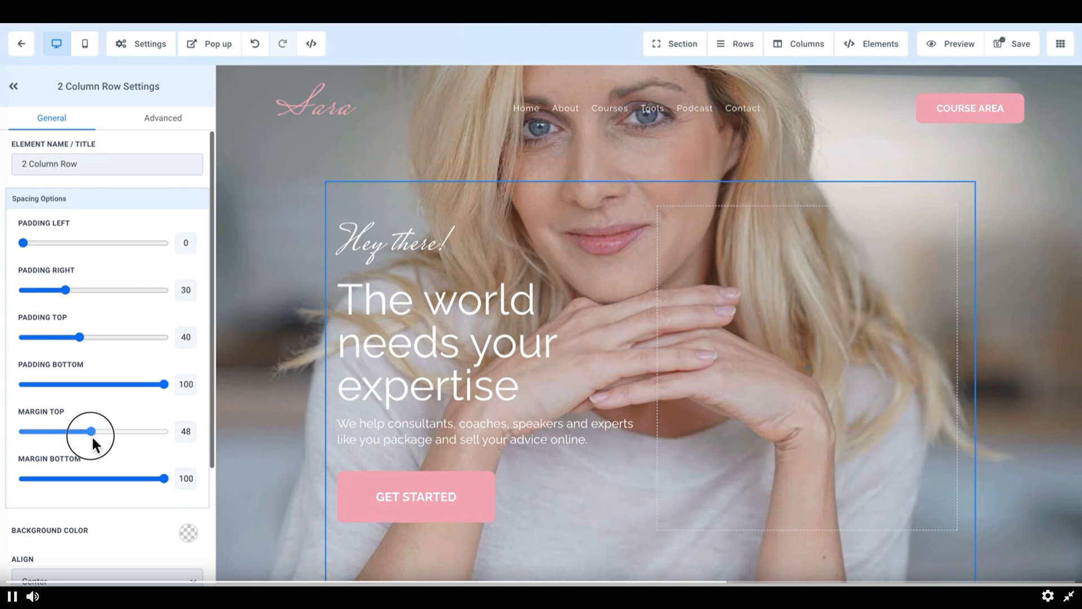
click(256, 45)
click(260, 49)
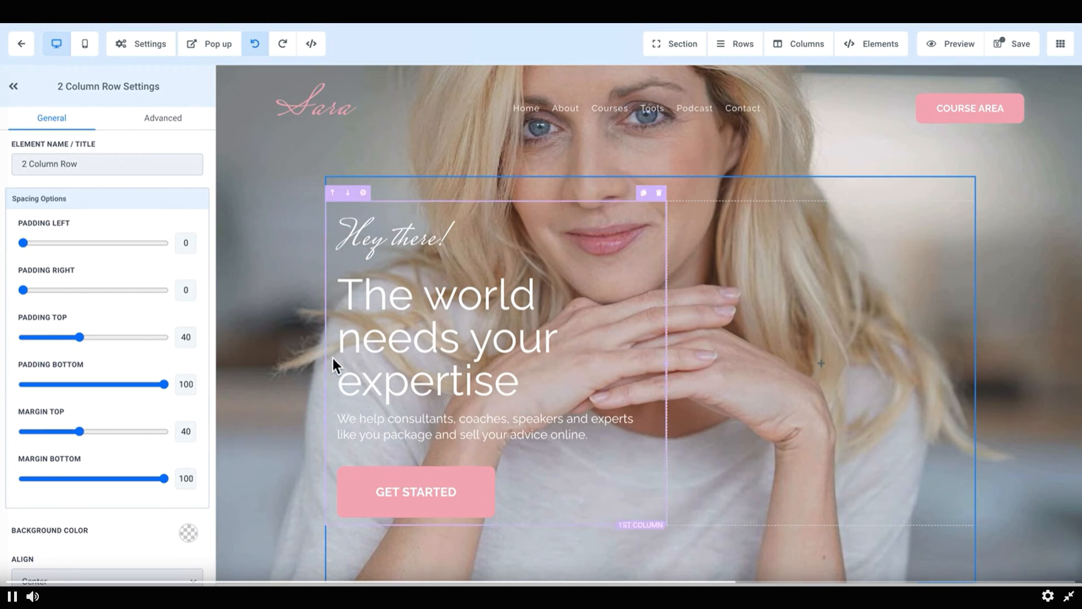
Step: Open the page switcher list and close it
scroll(677, 395, down, 1)
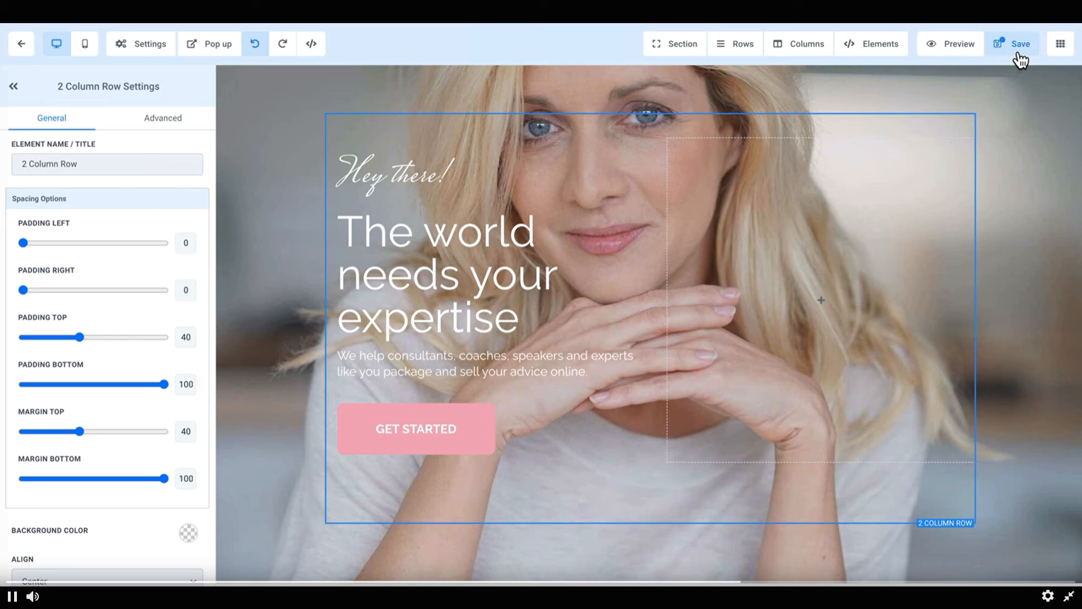
click(1061, 49)
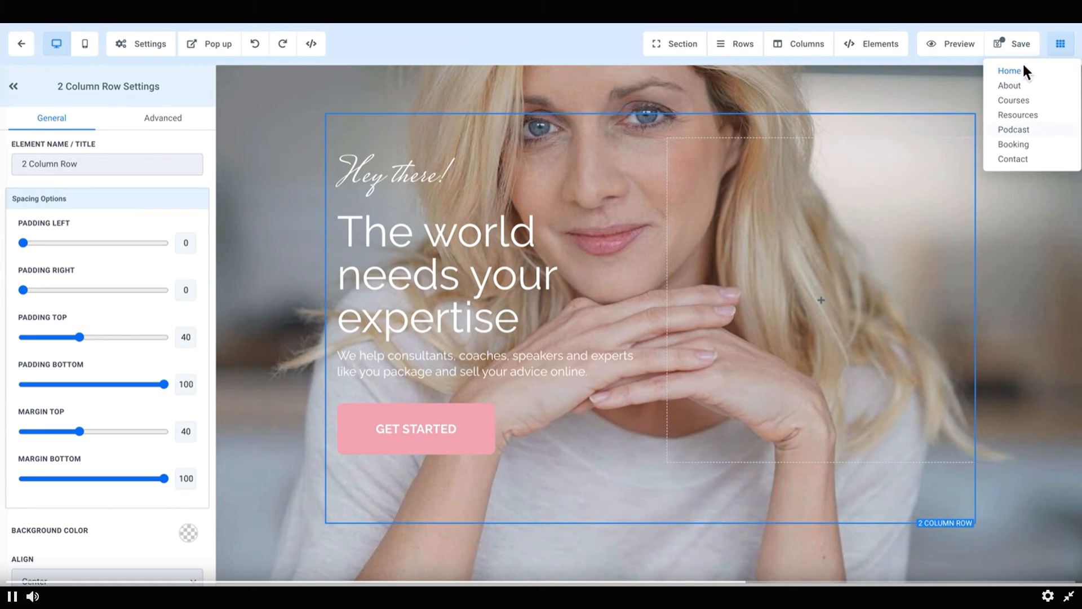
click(1037, 442)
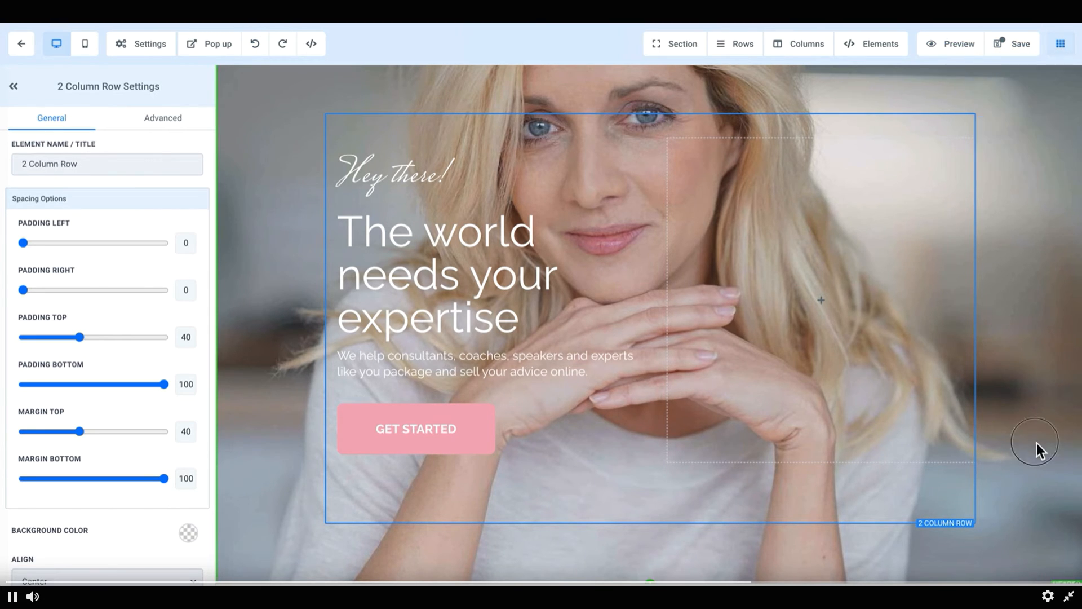
Step: View the Header section's general and advanced settings
scroll(56, 480, down, 5)
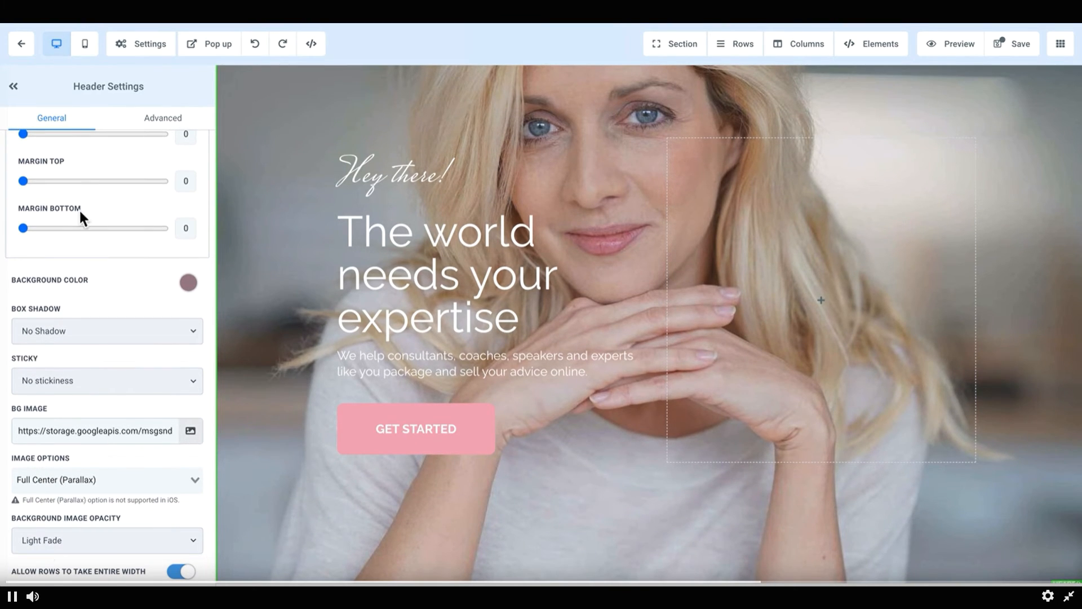
scroll(79, 208, up, 5)
click(169, 120)
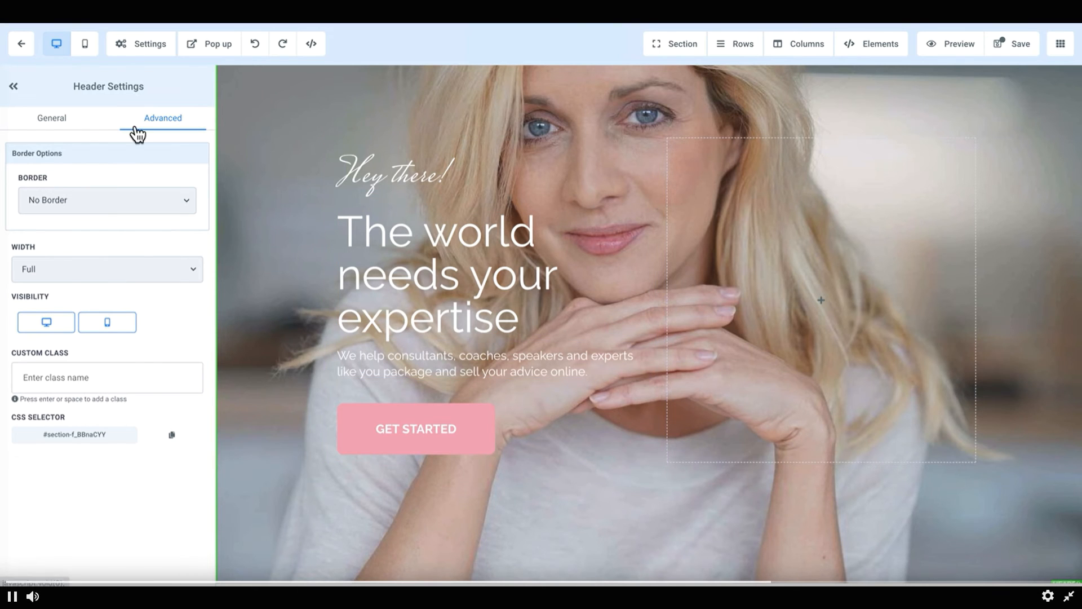
click(53, 121)
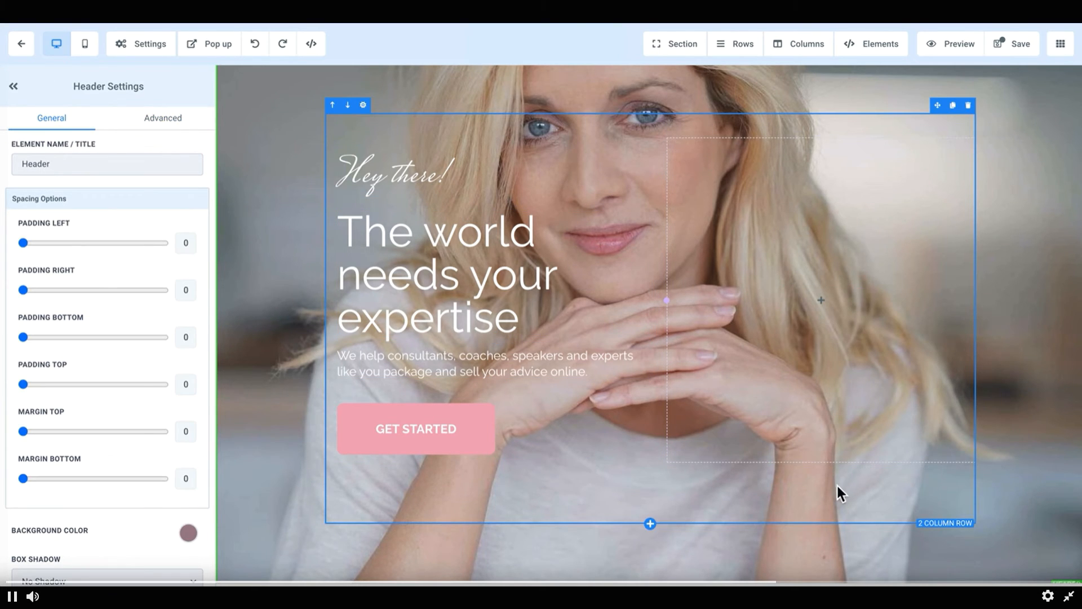
Step: Select the free gift image and view its image settings
scroll(883, 500, up, 1)
click(290, 329)
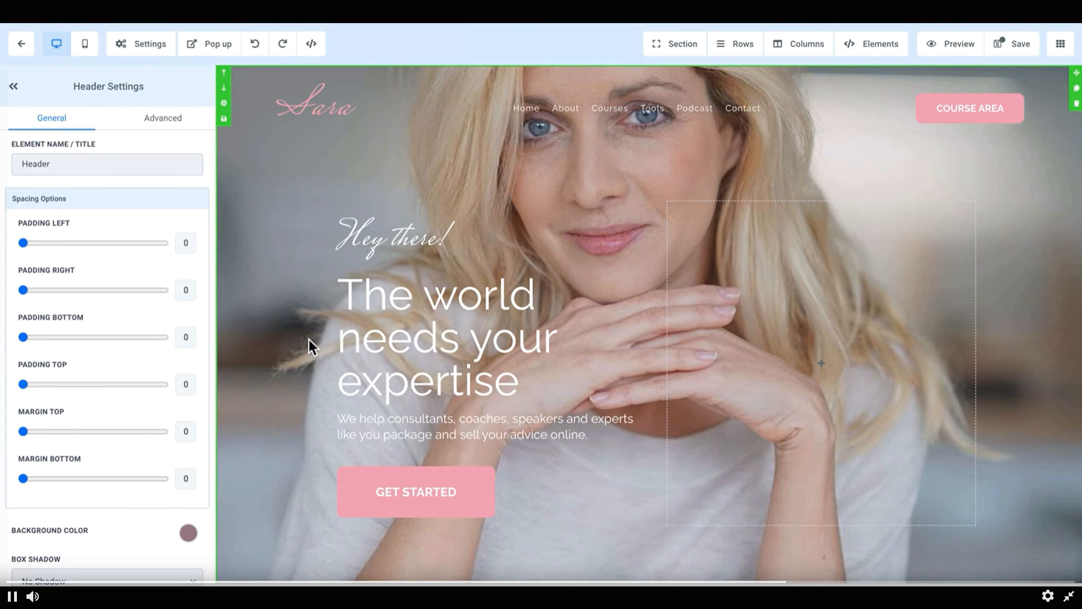
scroll(313, 346, down, 8)
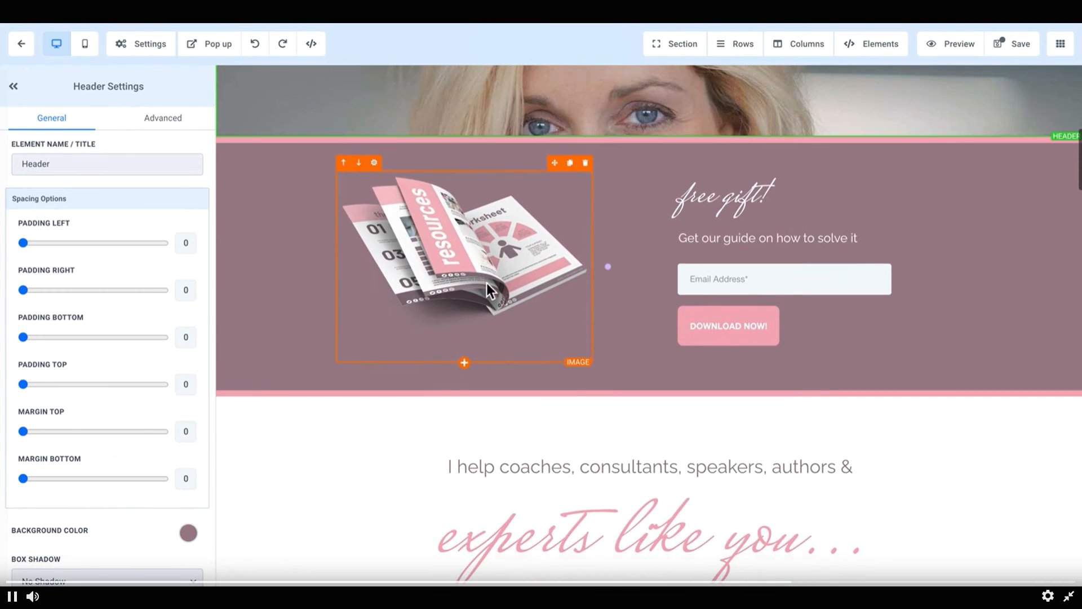
click(450, 230)
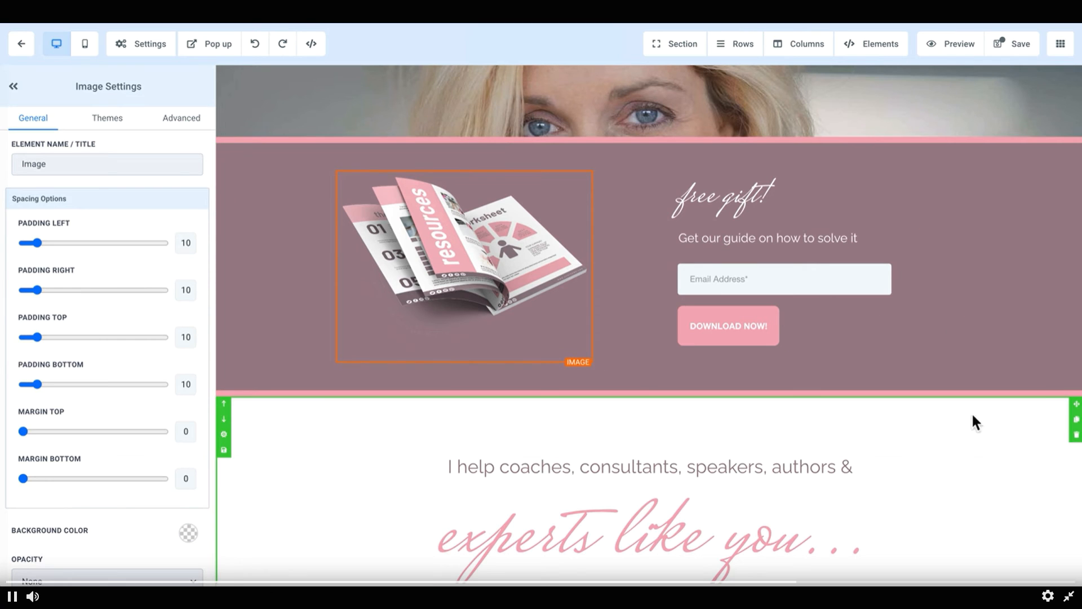
scroll(958, 427, down, 8)
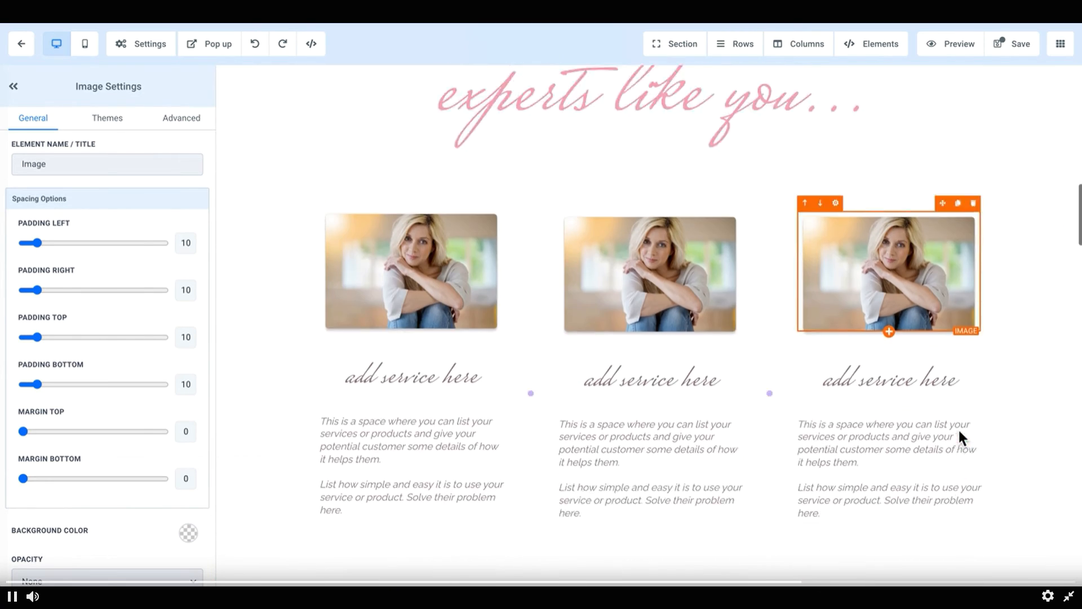
Step: Select the first service image, open its image picker, browse the Client Assets folder, and go back
click(374, 230)
scroll(152, 522, down, 4)
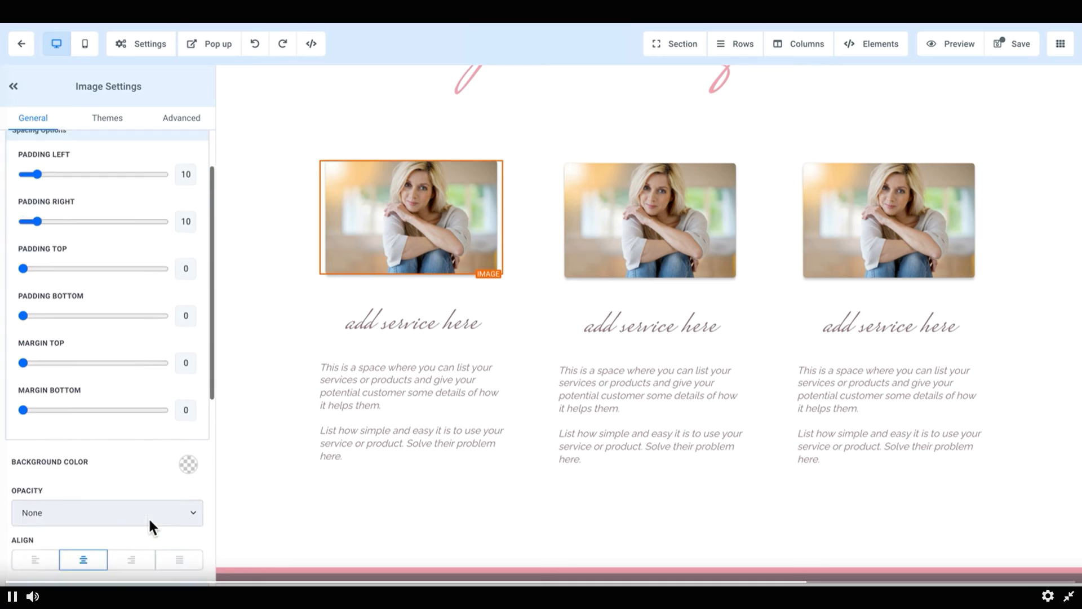
click(190, 484)
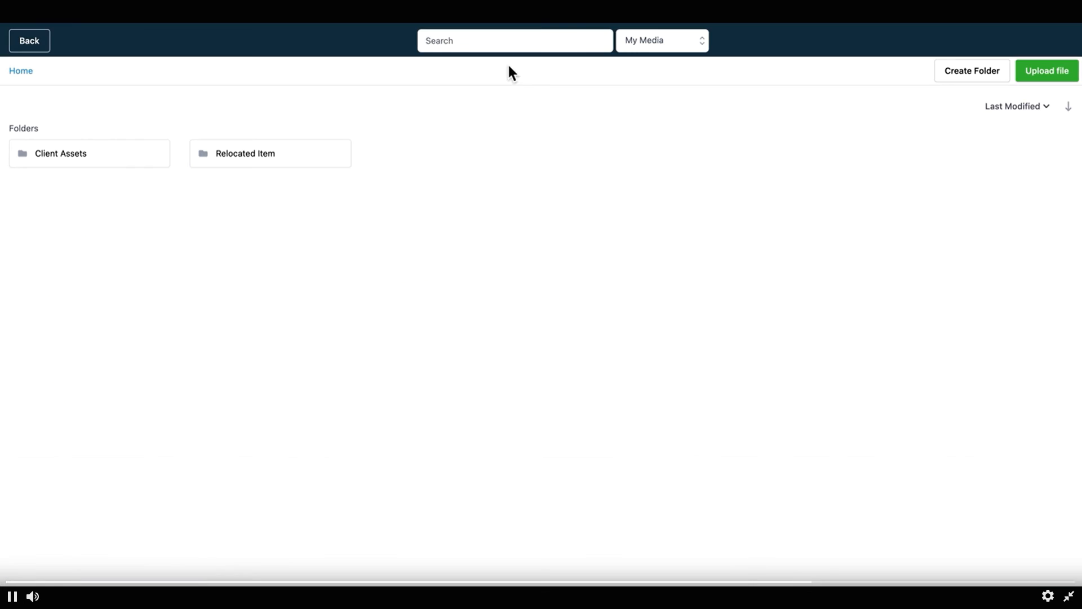
double_click(93, 159)
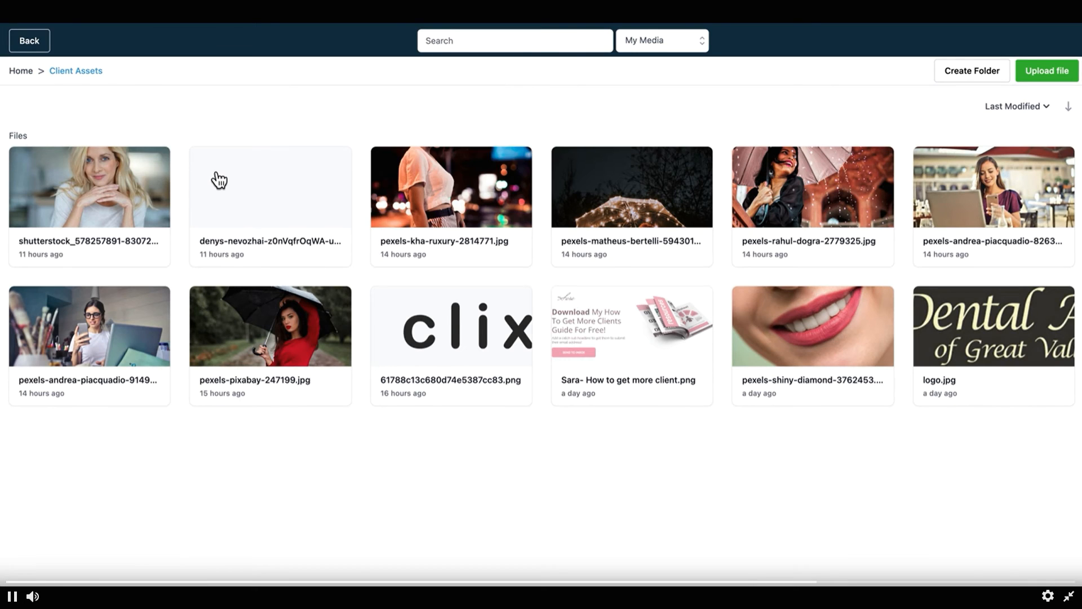
click(23, 70)
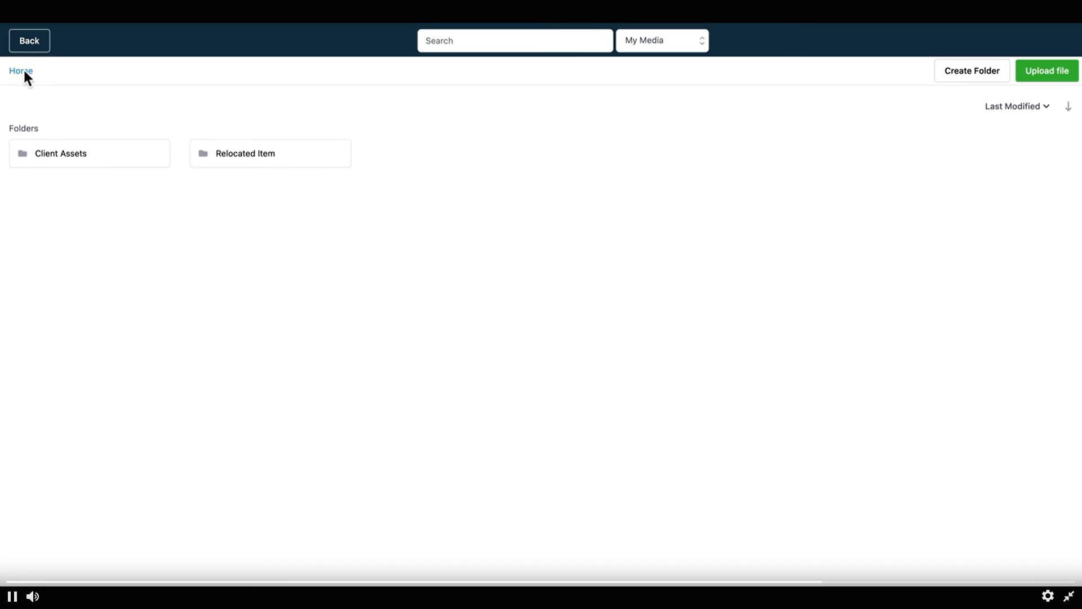
click(48, 40)
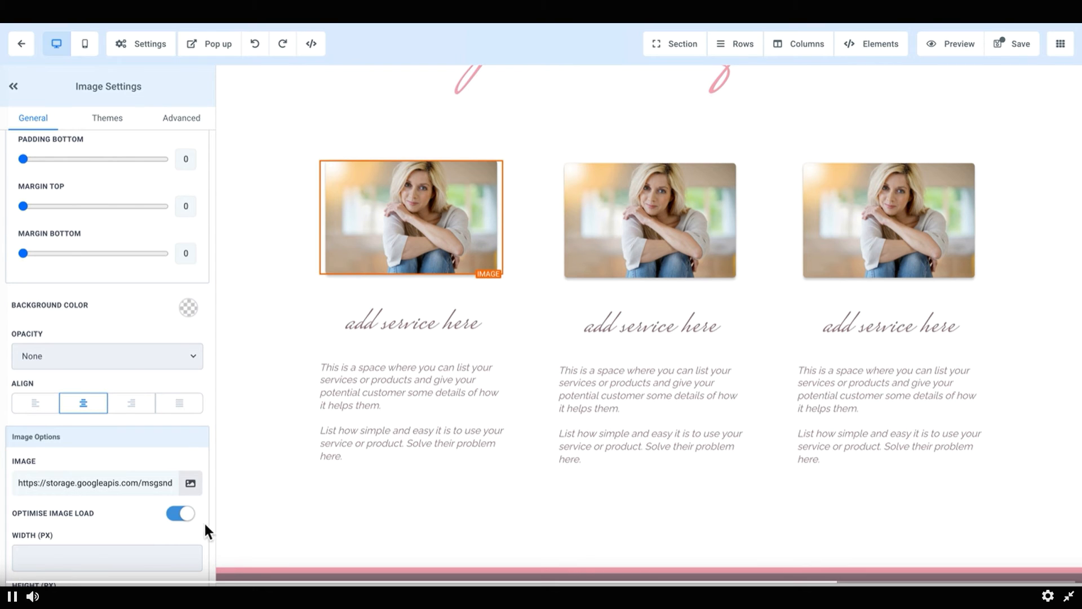
Step: Review the service image's options and open its Themes presets
scroll(191, 513, down, 3)
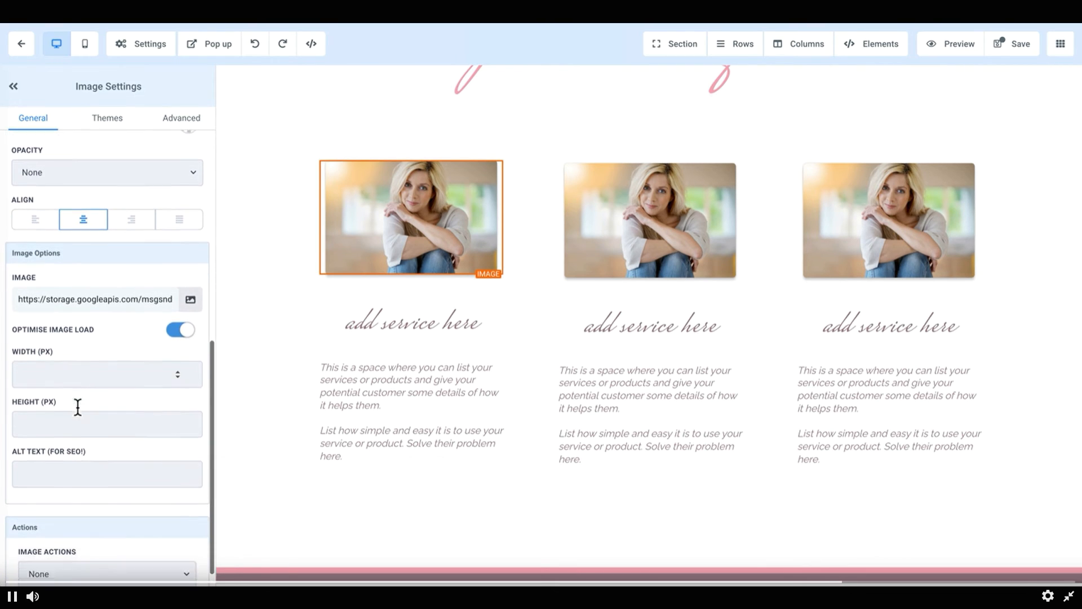
scroll(90, 428, down, 1)
scroll(102, 378, up, 10)
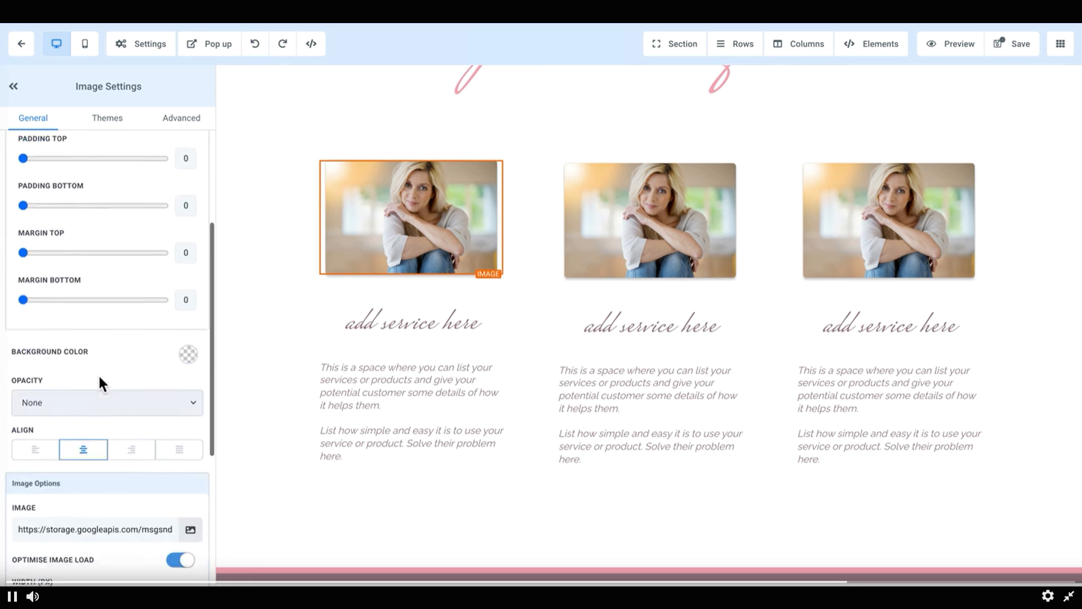
click(118, 128)
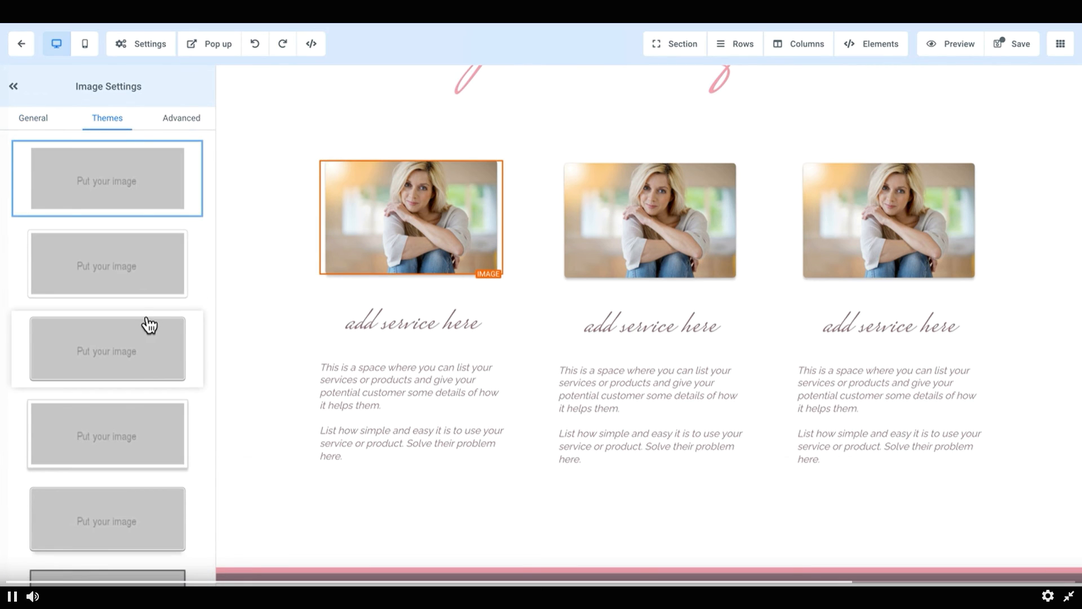
Step: Scroll through the image Themes presets and review the service image's Advanced settings
scroll(136, 442, down, 2)
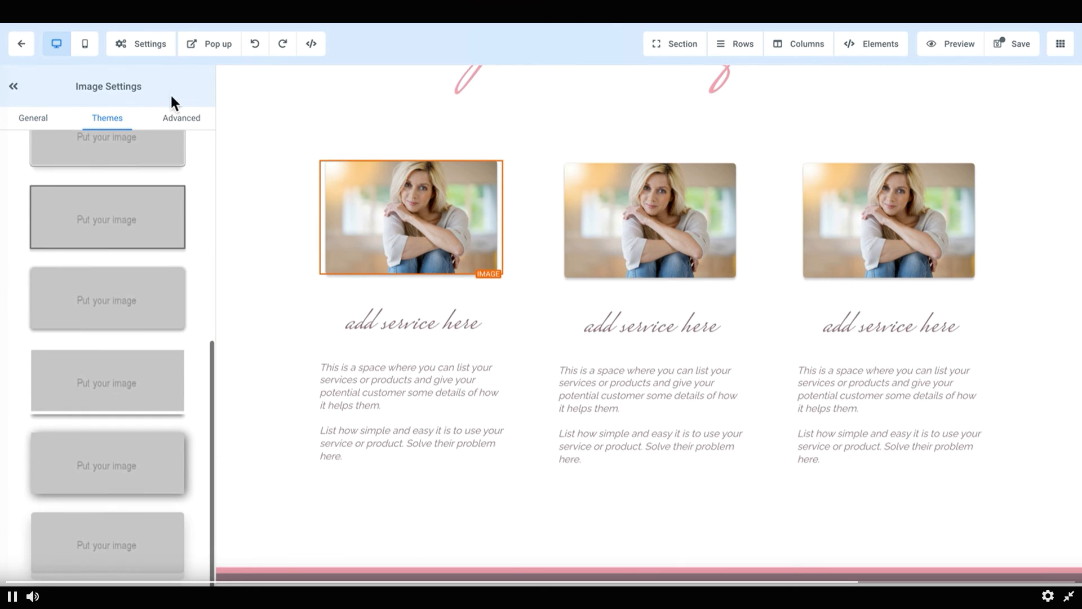
click(179, 119)
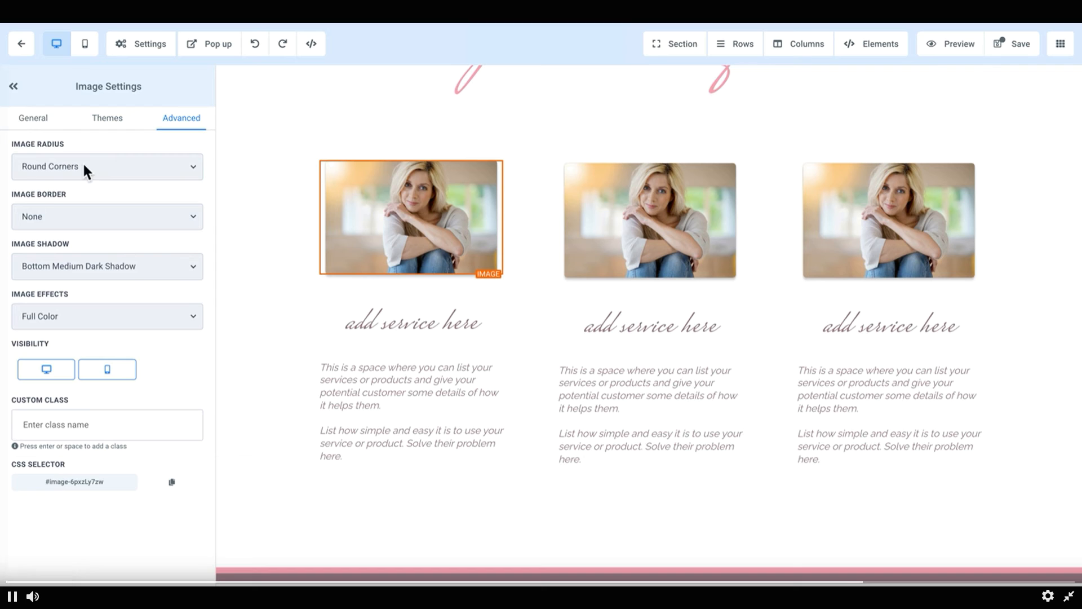
click(73, 317)
click(103, 287)
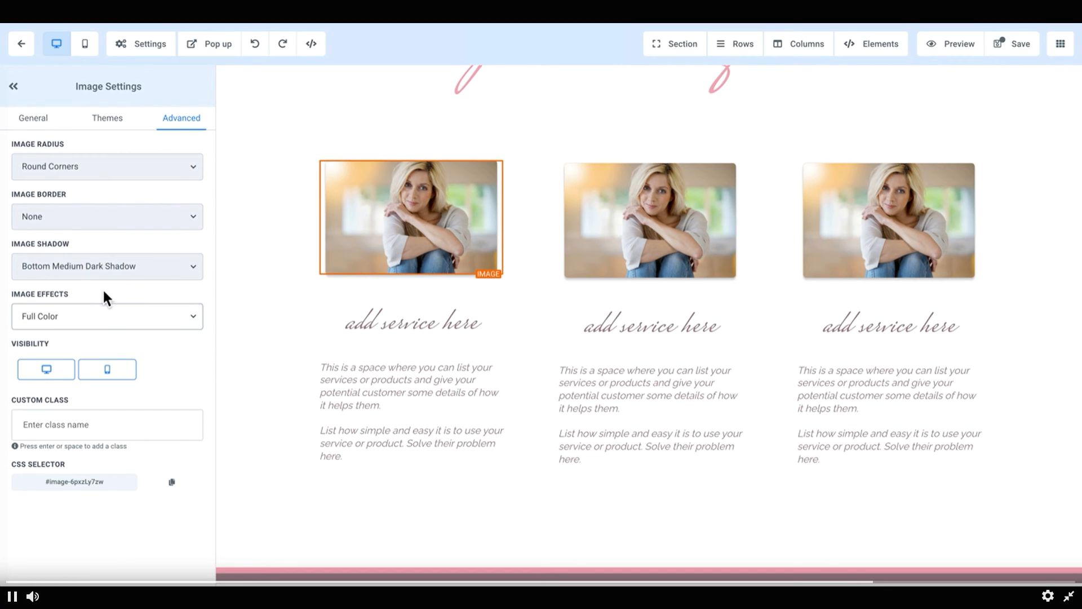
Step: Preview the page in mobile view, scroll through it, and switch back to desktop view
click(87, 44)
scroll(626, 265, down, 20)
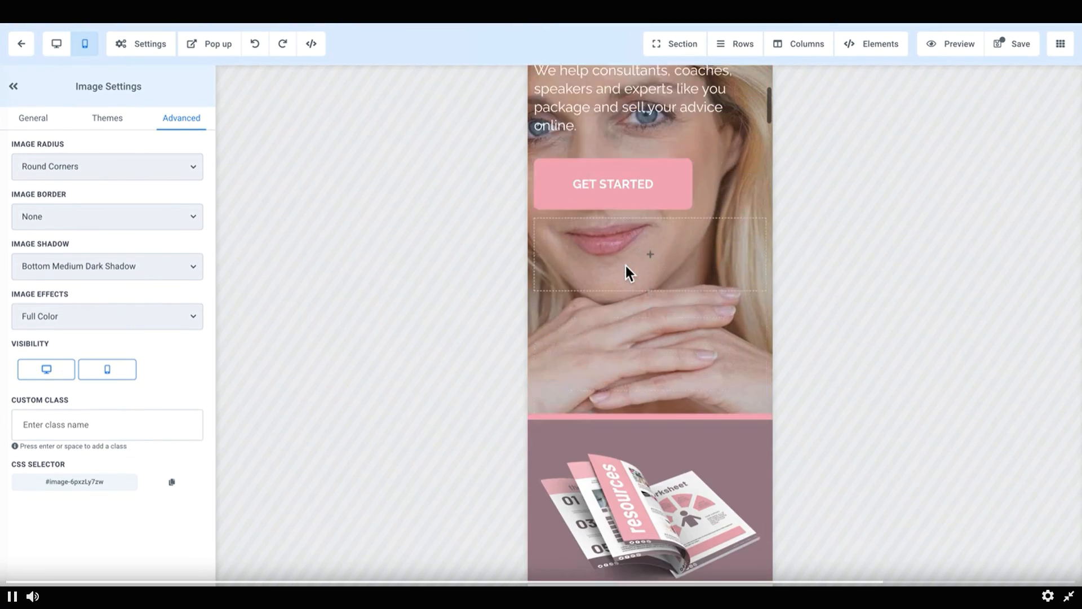
scroll(625, 265, down, 10)
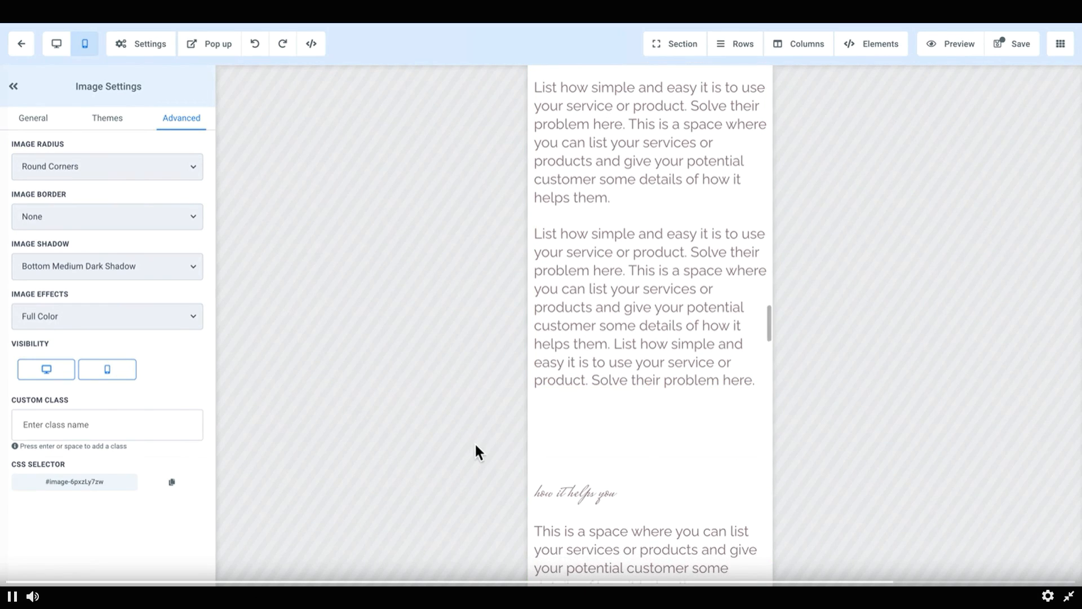
click(57, 46)
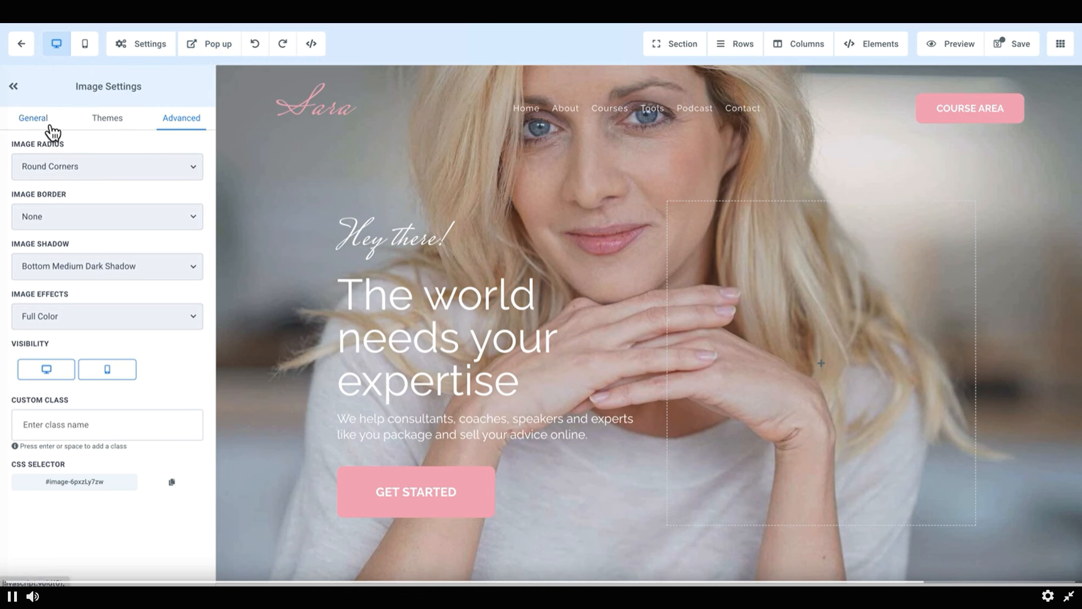
Step: Select the Header section, review its General and Advanced settings, and collapse and reopen the settings panel
click(283, 245)
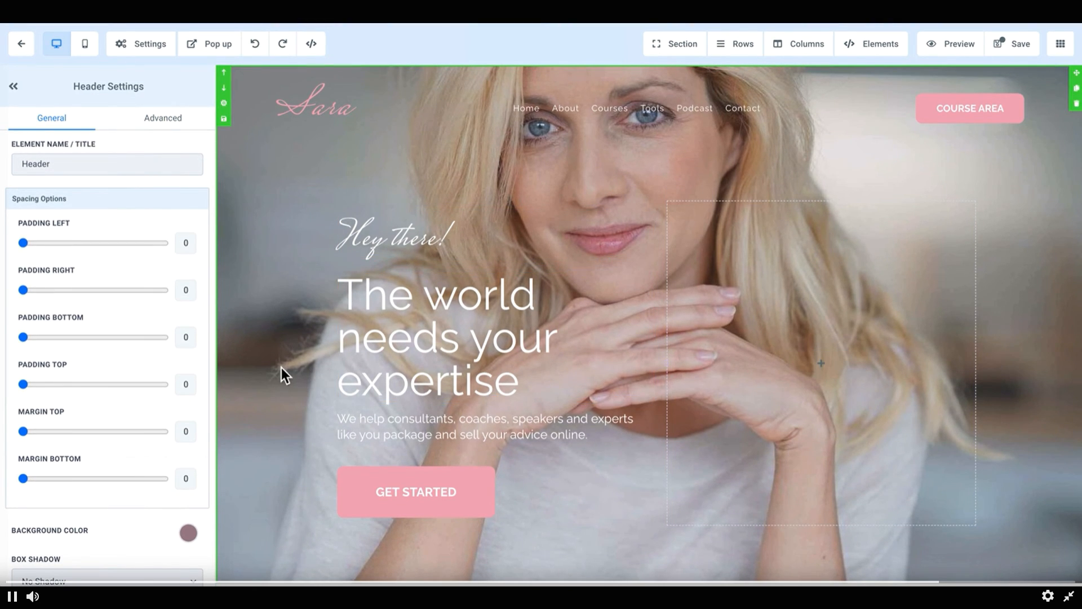
scroll(282, 368, down, 9)
scroll(284, 369, down, 2)
scroll(293, 375, up, 10)
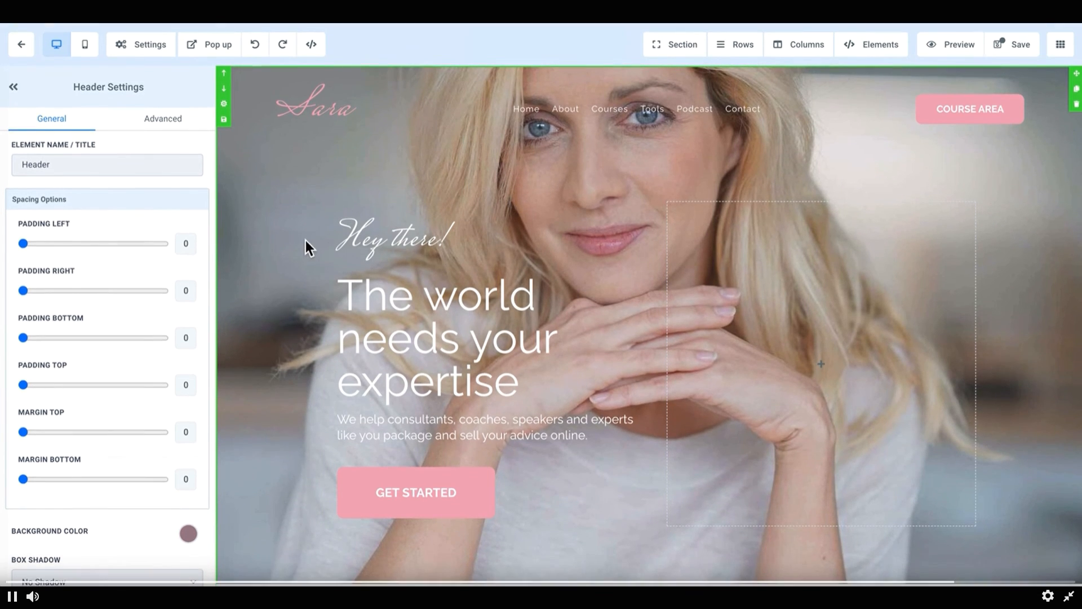
click(163, 119)
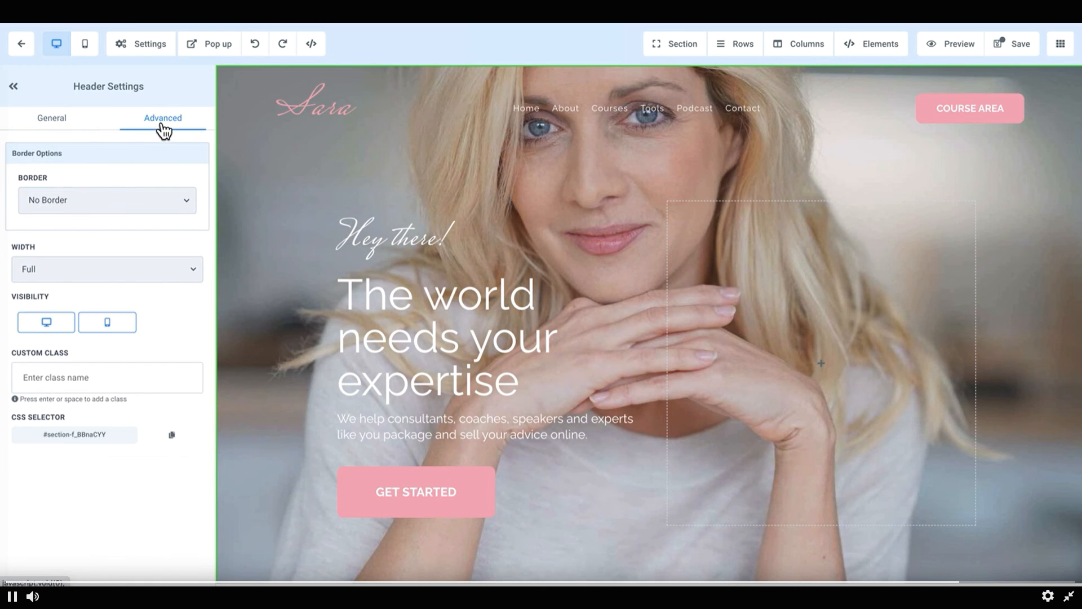
click(50, 121)
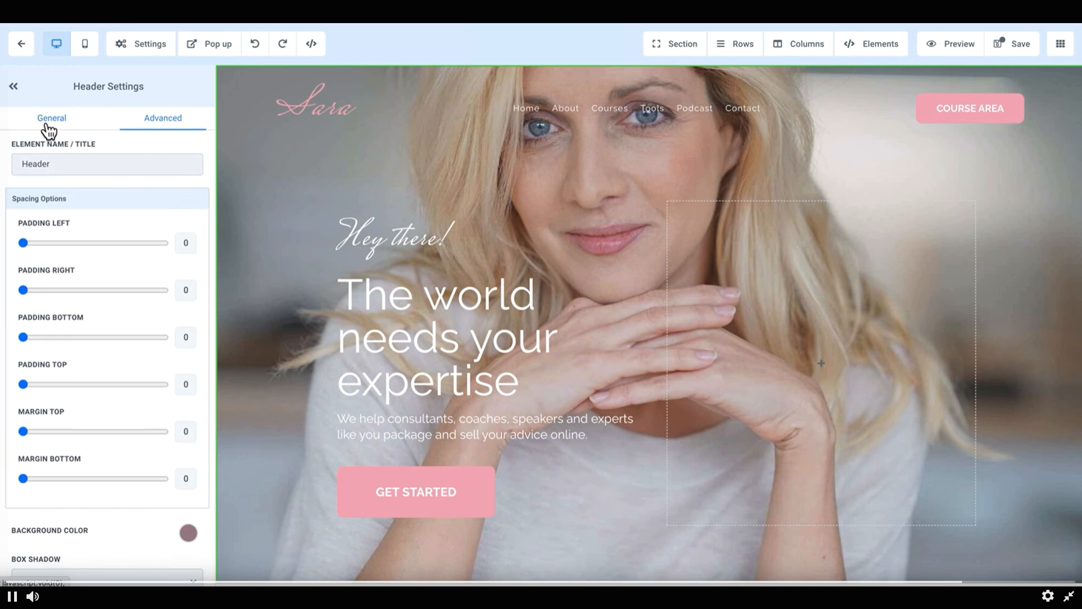
click(15, 90)
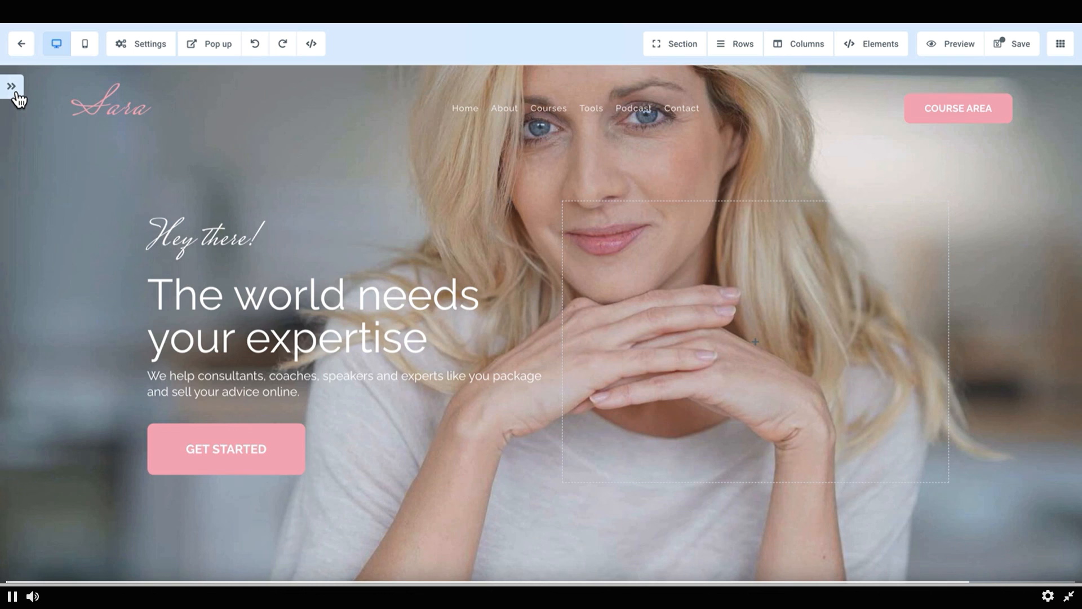
click(12, 87)
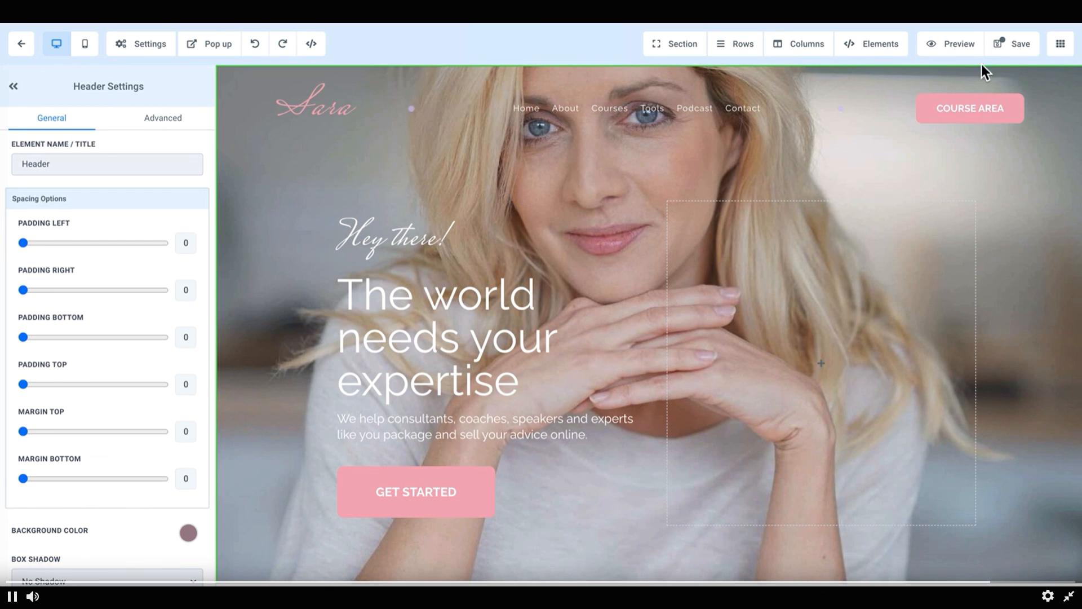
Step: Exit the page editor, choosing to leave without saving changes
scroll(911, 404, down, 7)
scroll(911, 404, up, 7)
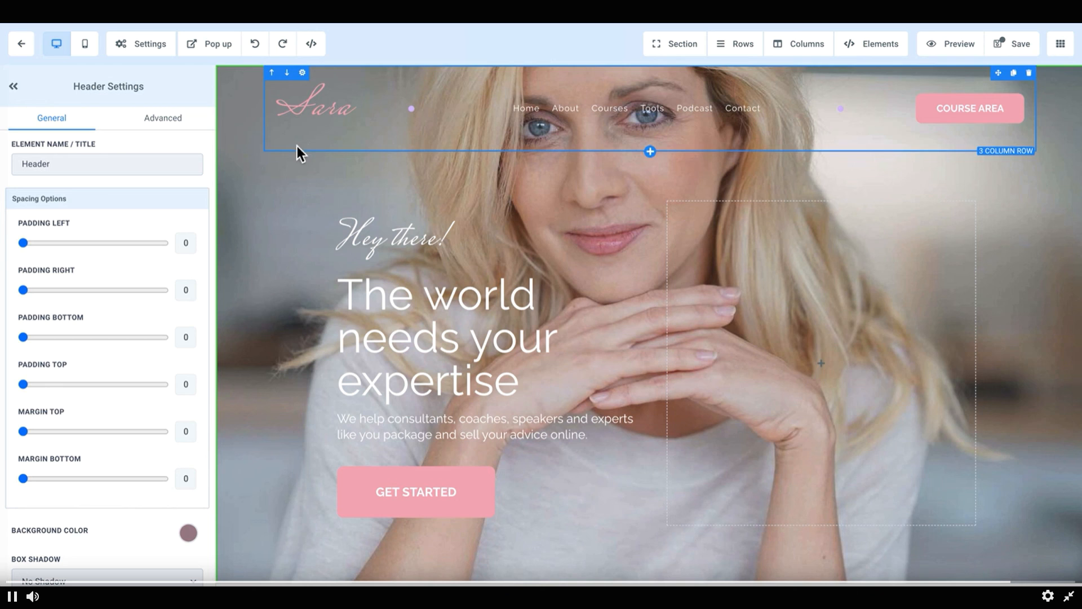
click(22, 46)
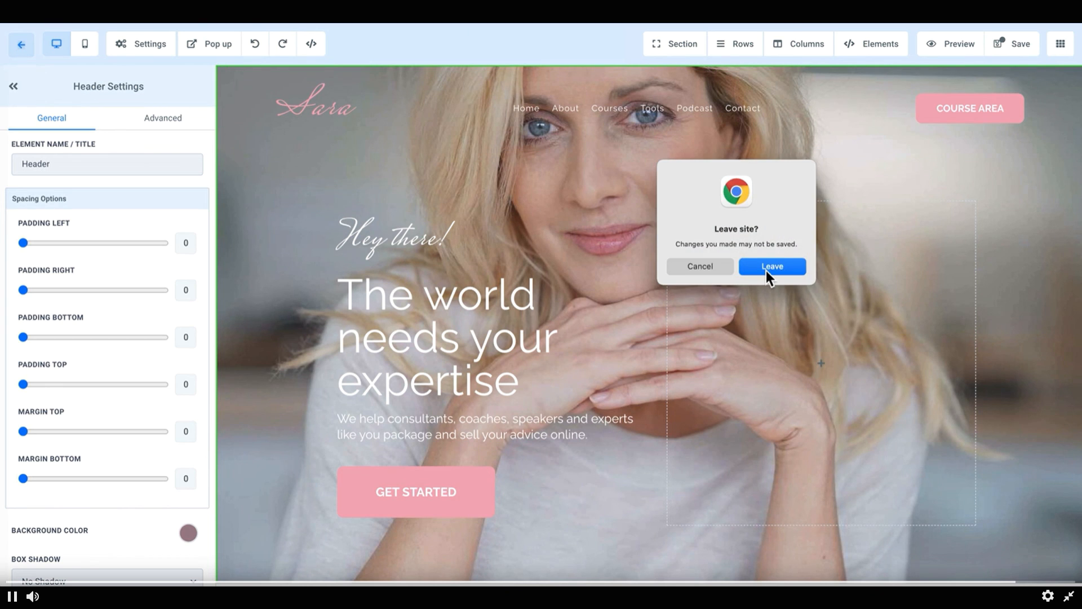
click(767, 272)
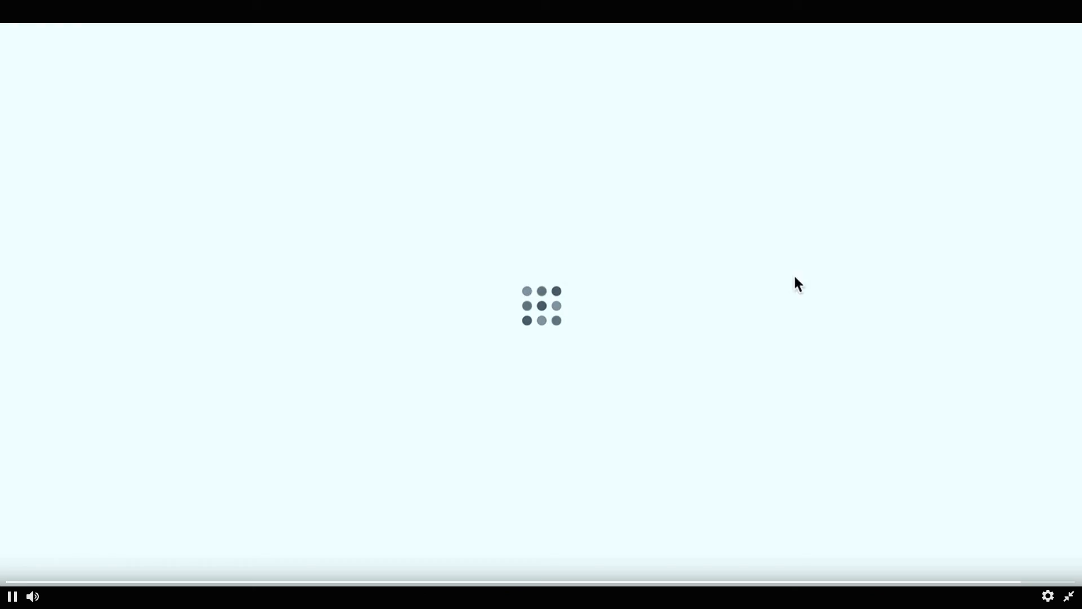